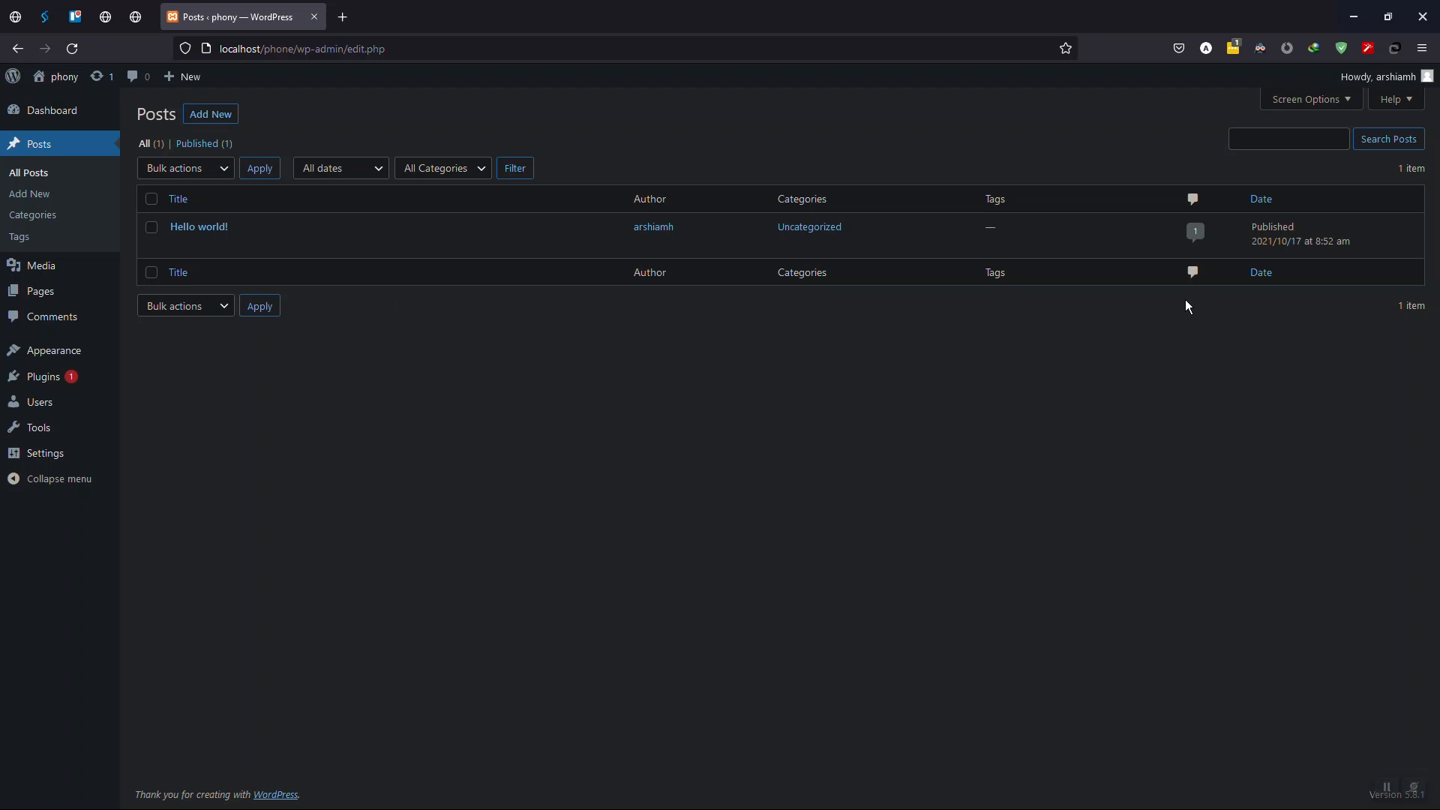
# - Open the post categories and inspect the technology category's name and slug in quick edit without saving
pyautogui.click(33, 215)
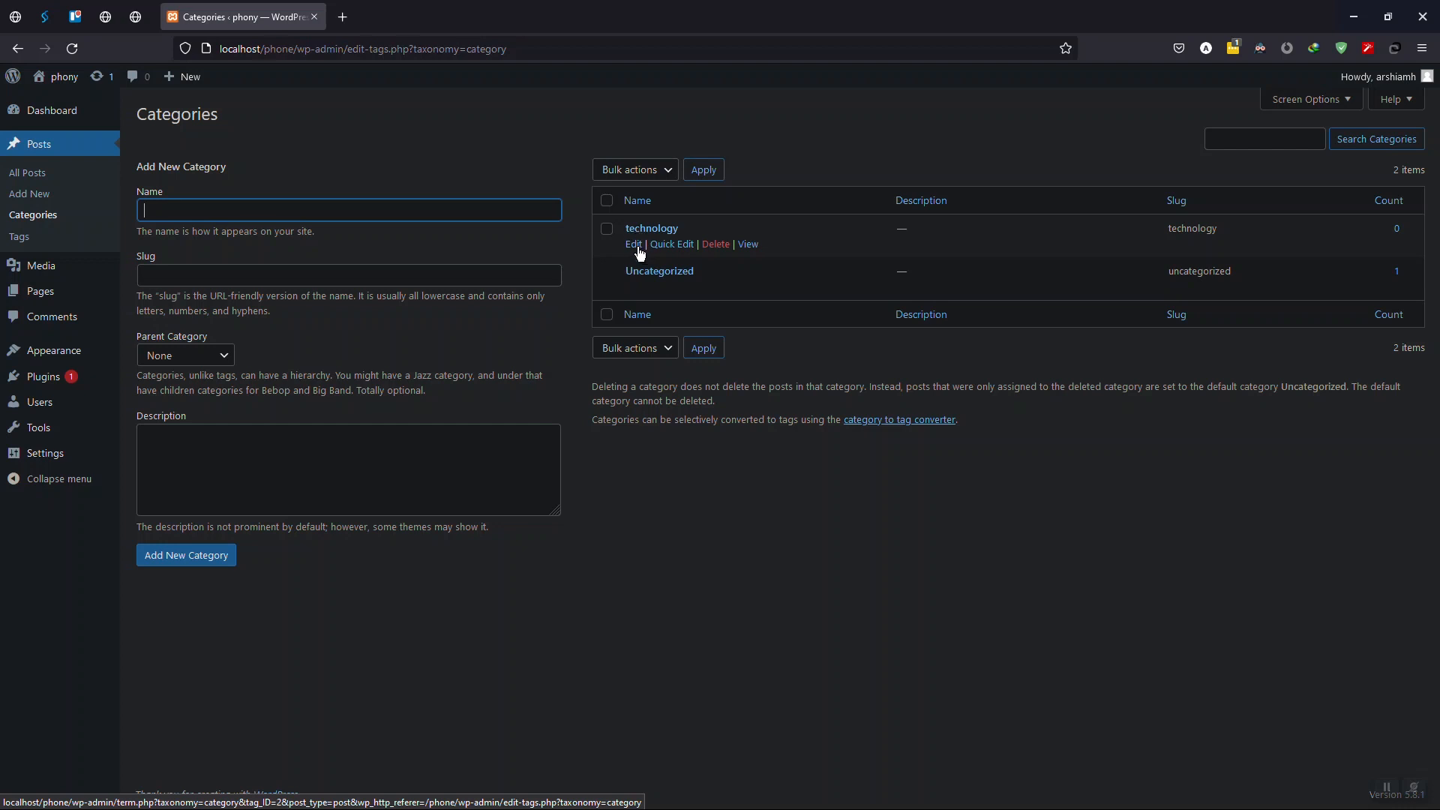
pyautogui.click(661, 248)
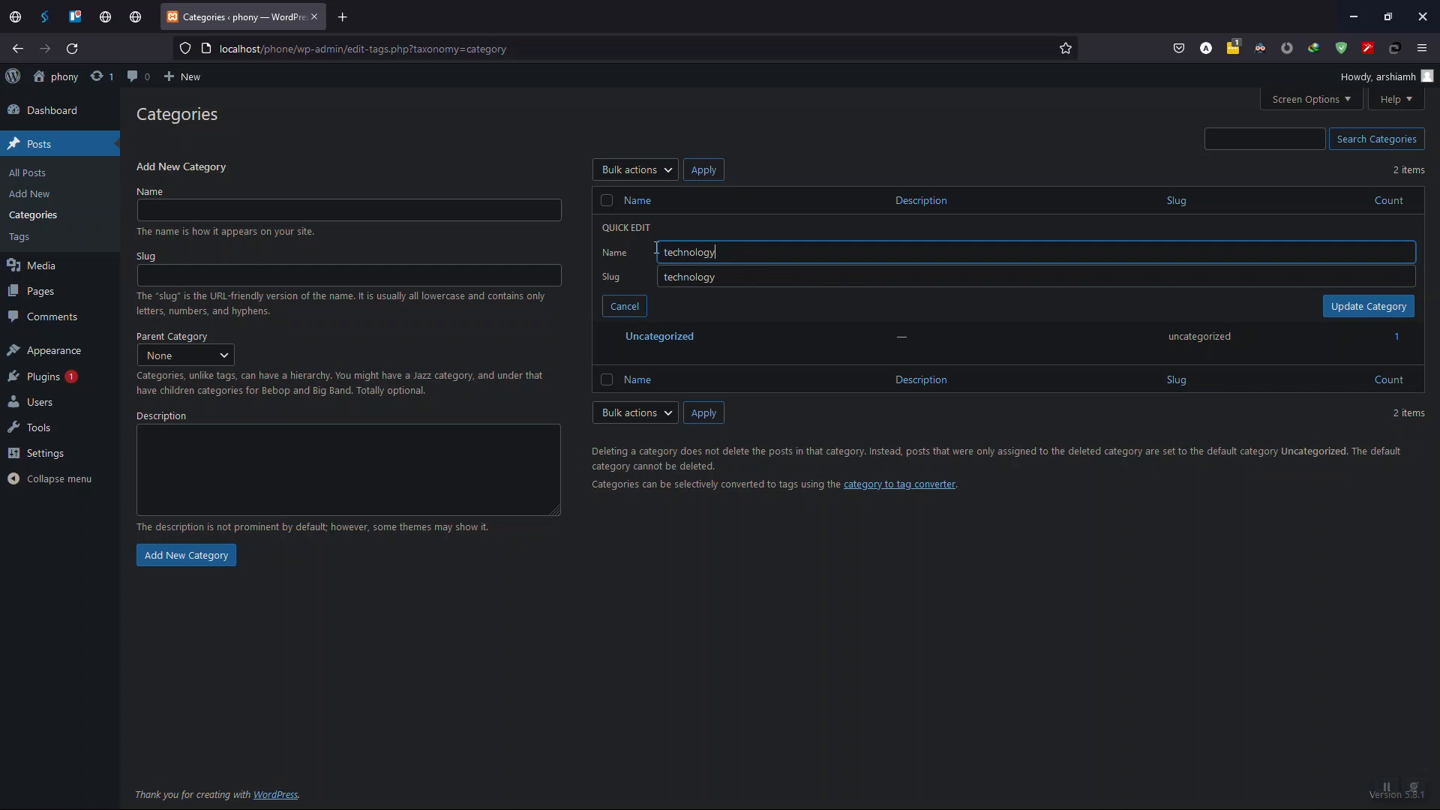
pyautogui.moveTo(735, 279); pyautogui.dragTo(627, 277)
pyautogui.click(765, 279)
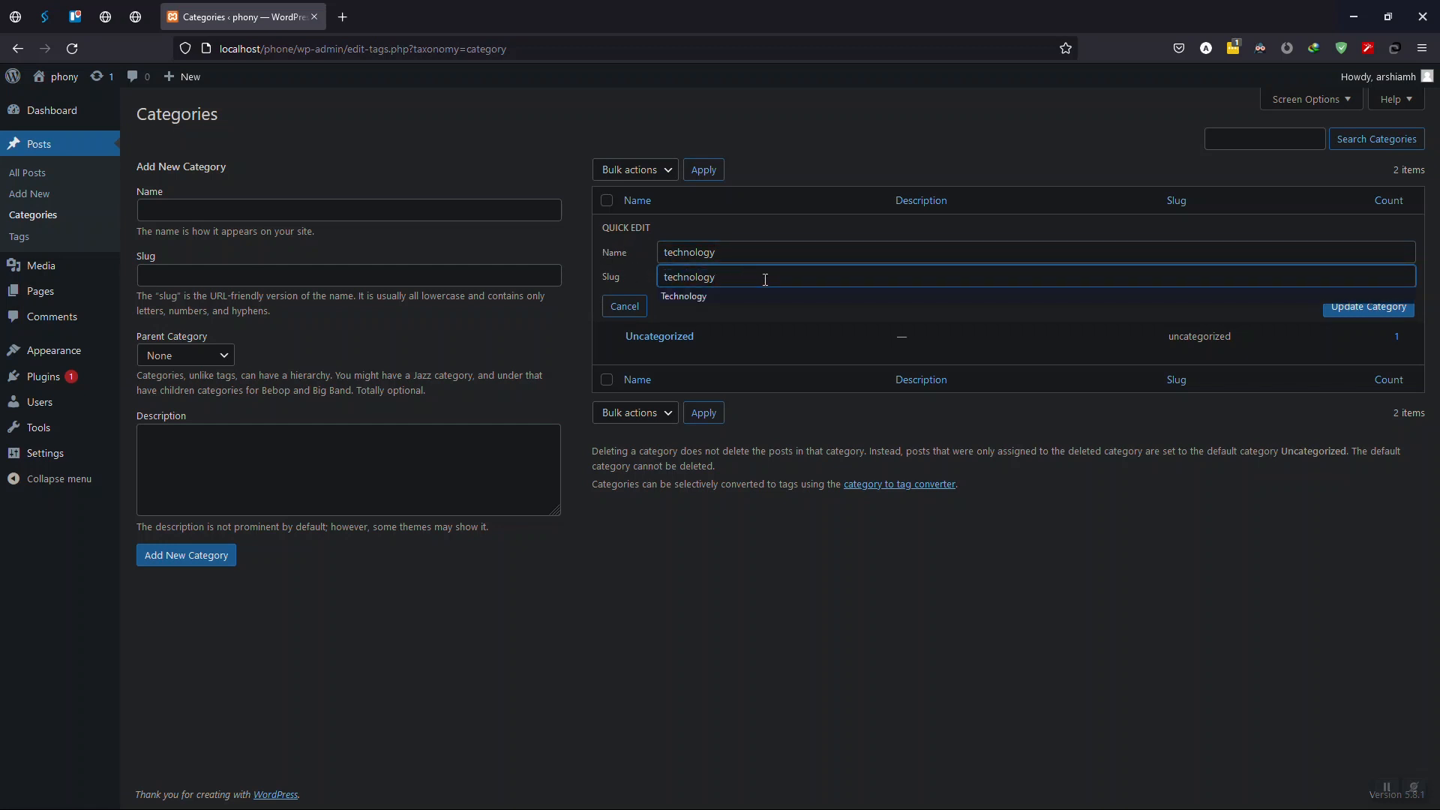
pyautogui.click(615, 307)
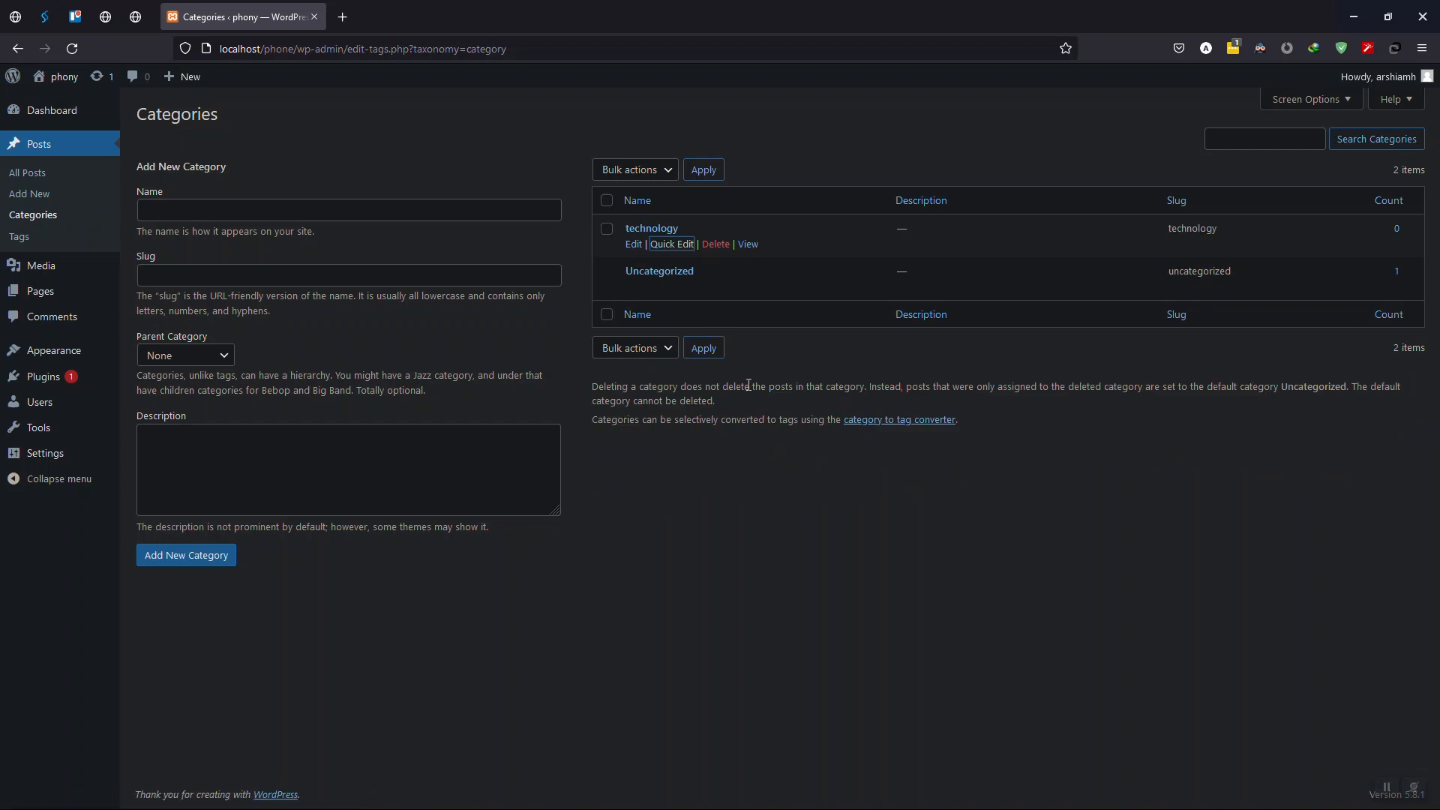
pyautogui.click(589, 397)
# - Fill in a new category with the name Laptops and the slug Laptops
pyautogui.click(195, 213)
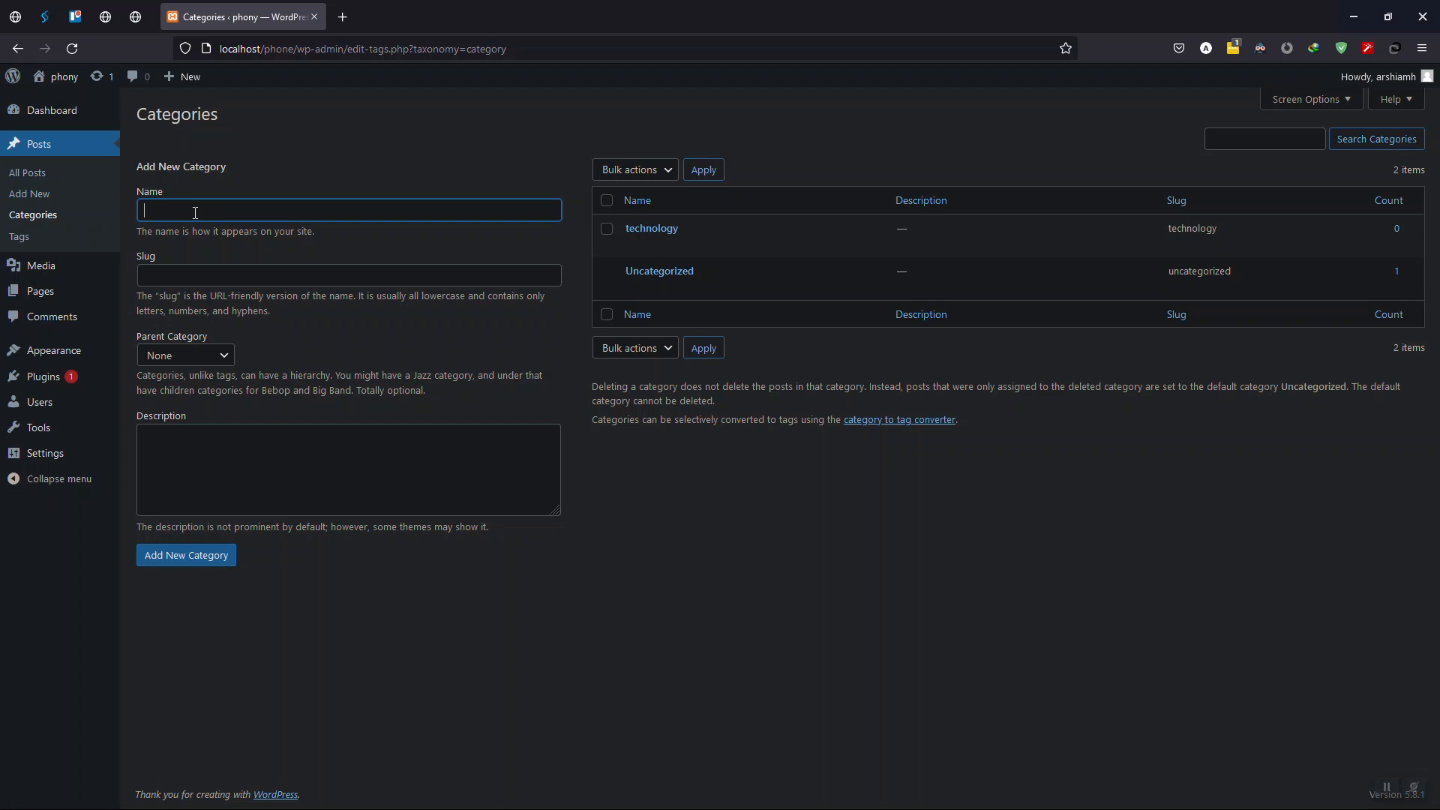
pyautogui.write('Laptops')
pyautogui.press('Tab')
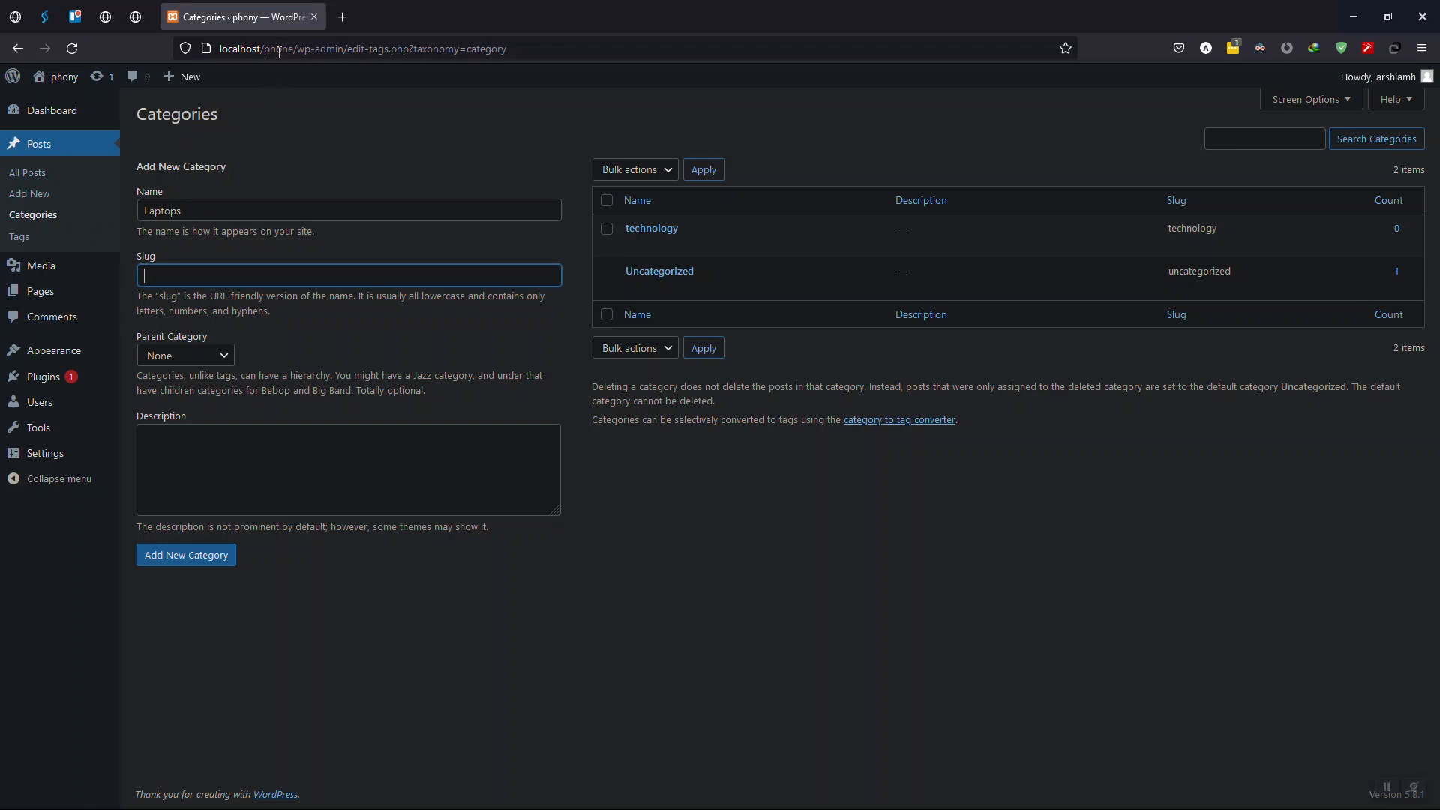
pyautogui.moveTo(297, 49); pyautogui.dragTo(342, 46)
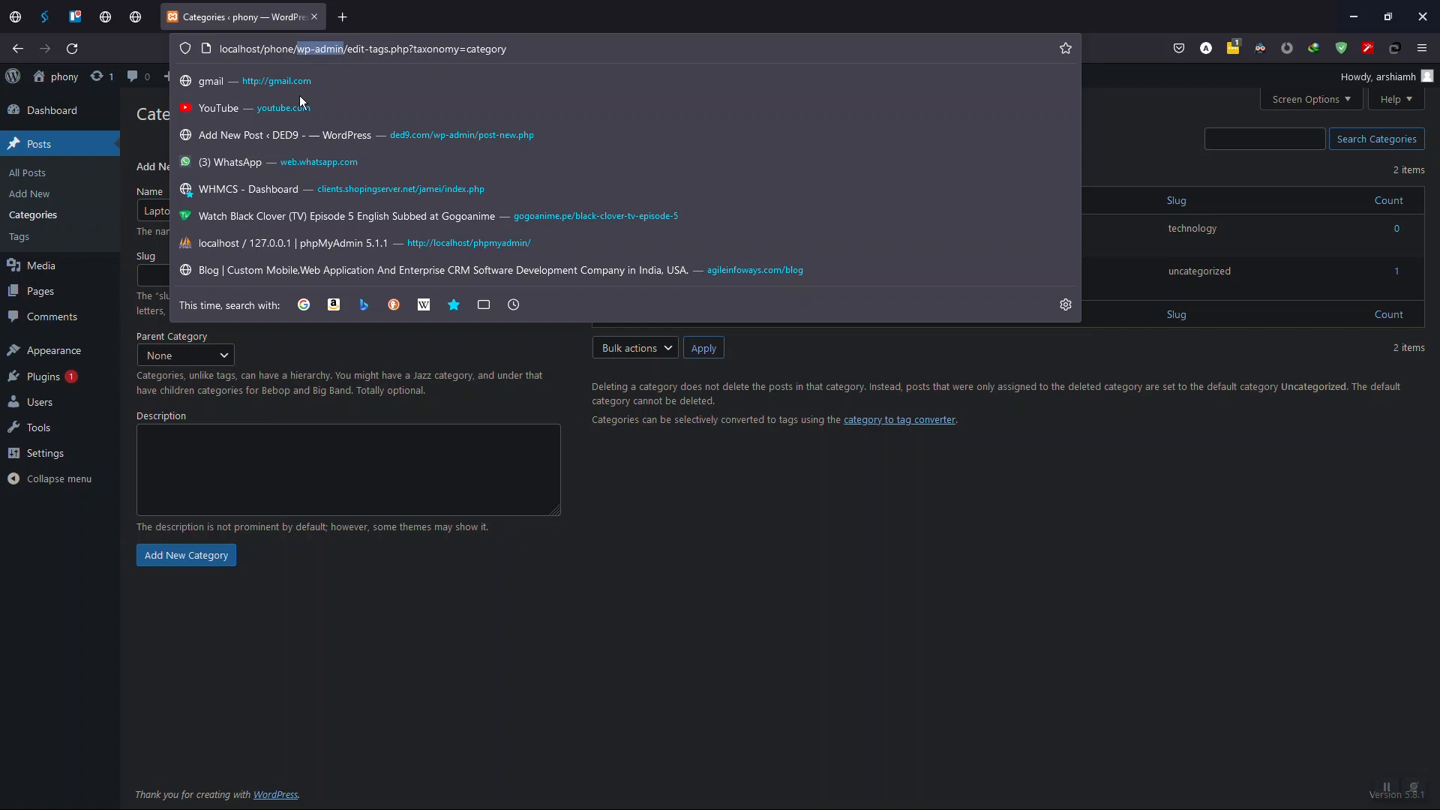
pyautogui.click(817, 486)
pyautogui.click(212, 276)
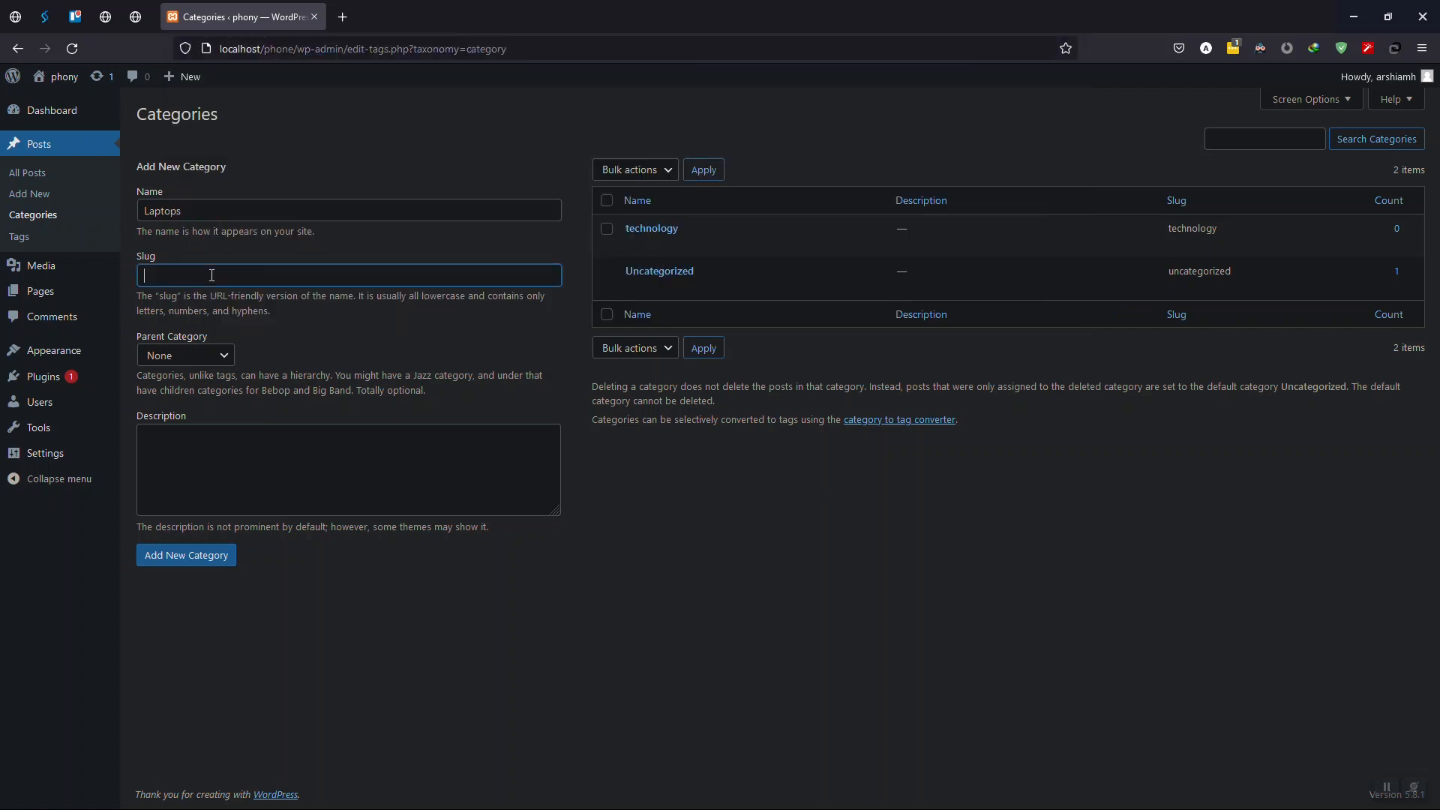
pyautogui.write('Laptops')
# - Keep the parent category as None, describe it as "in this category we will go in to the details of laptops", and add the category
pyautogui.click(218, 355)
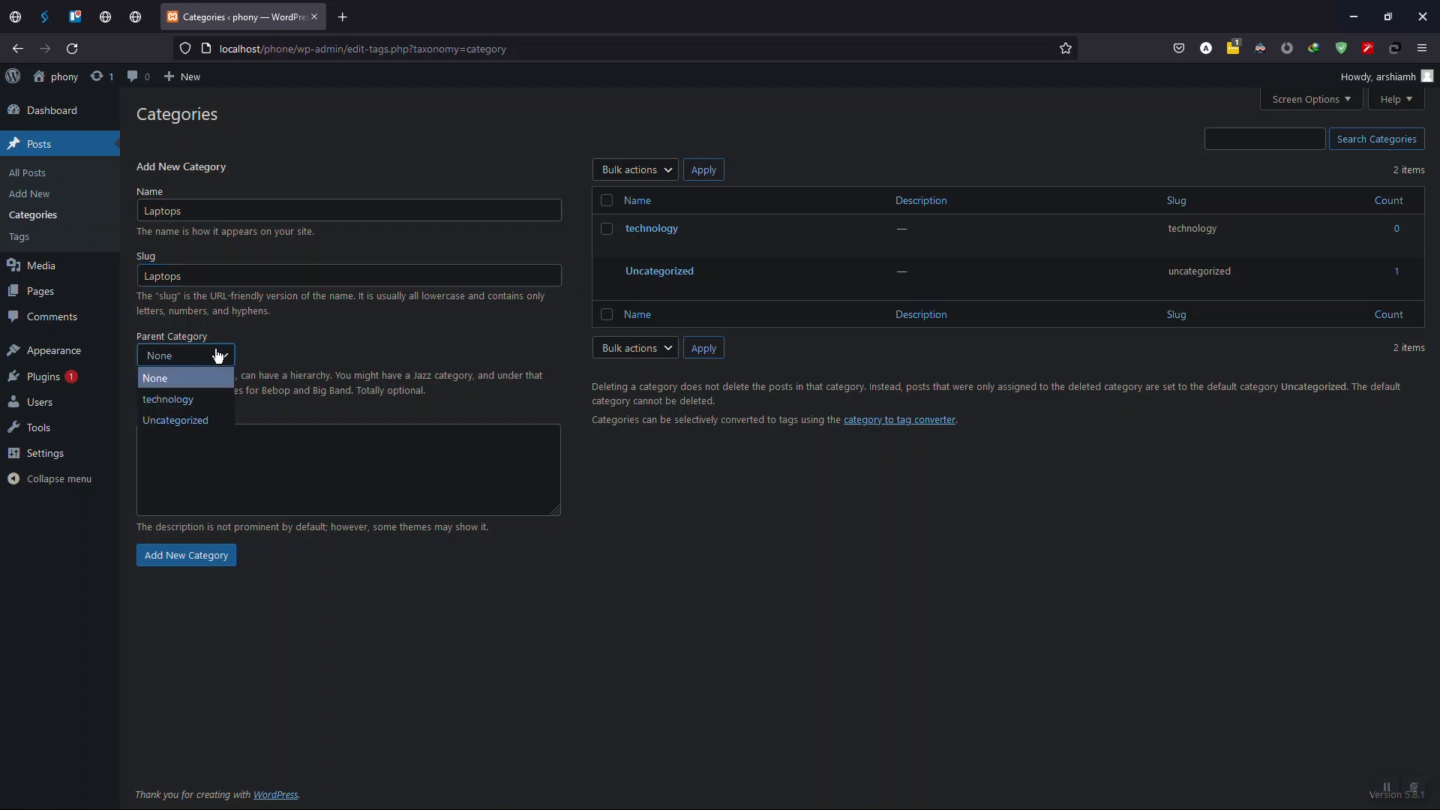
pyautogui.click(218, 356)
pyautogui.click(279, 477)
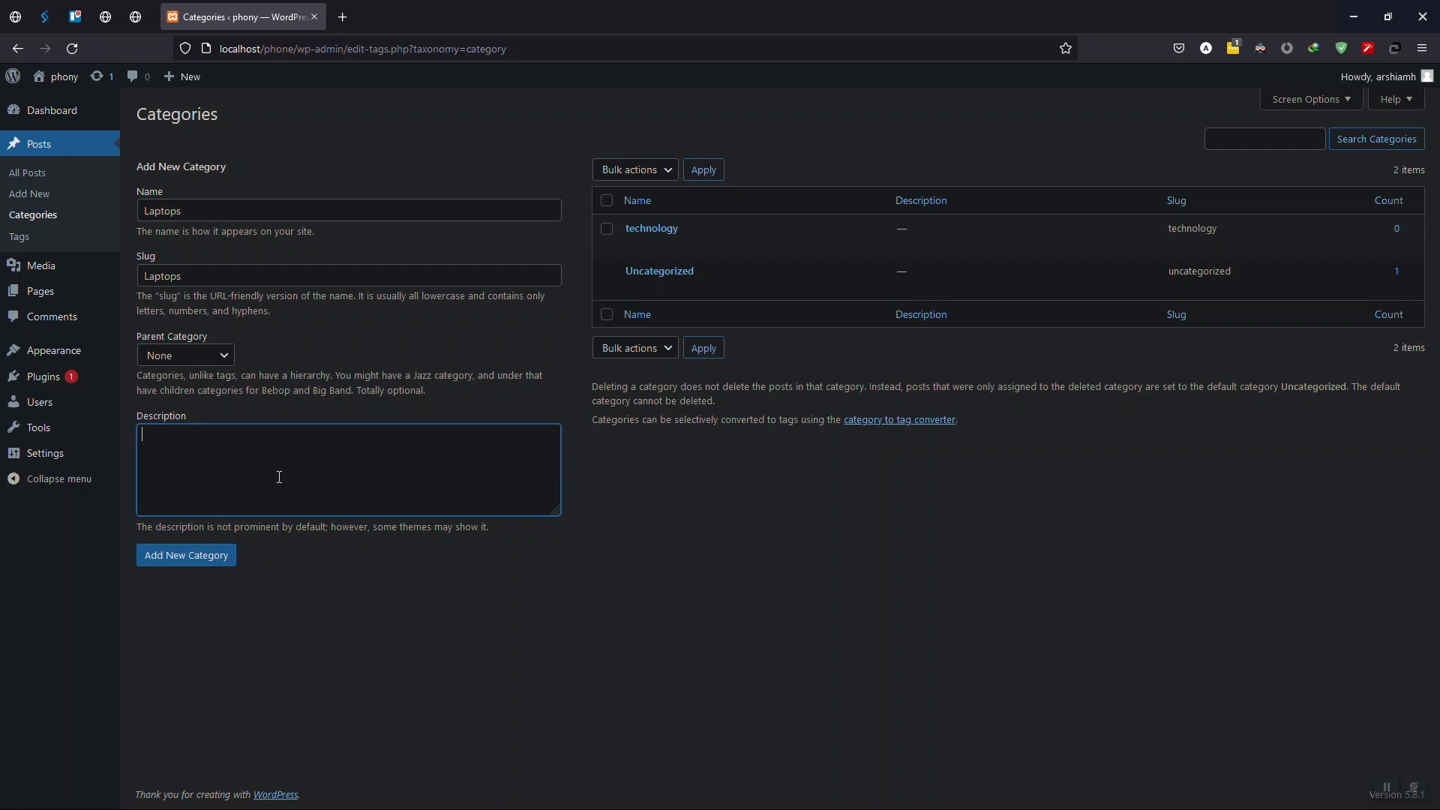
pyautogui.write('in this category we will go in to the details of laptos')
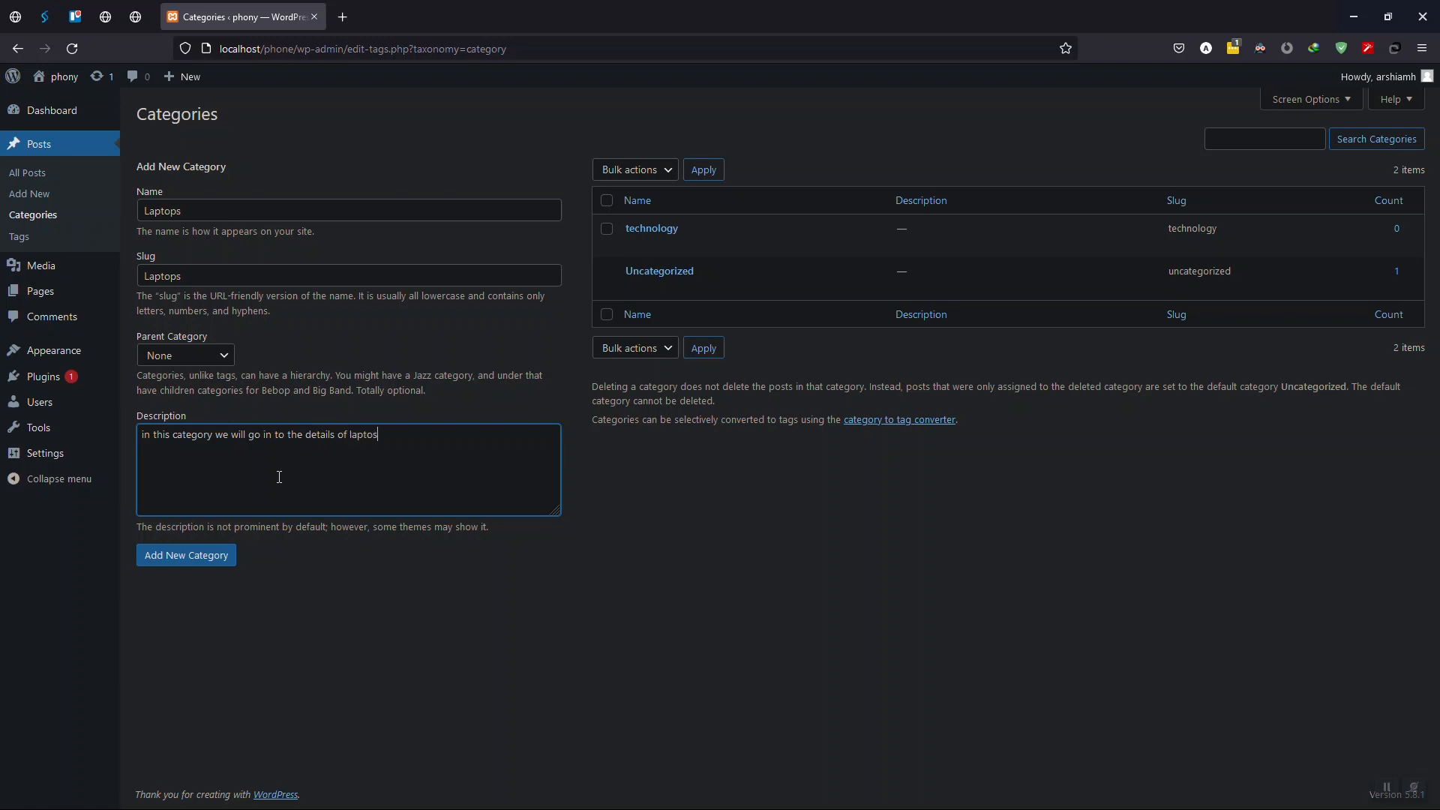
pyautogui.write('ps')
pyautogui.click(225, 557)
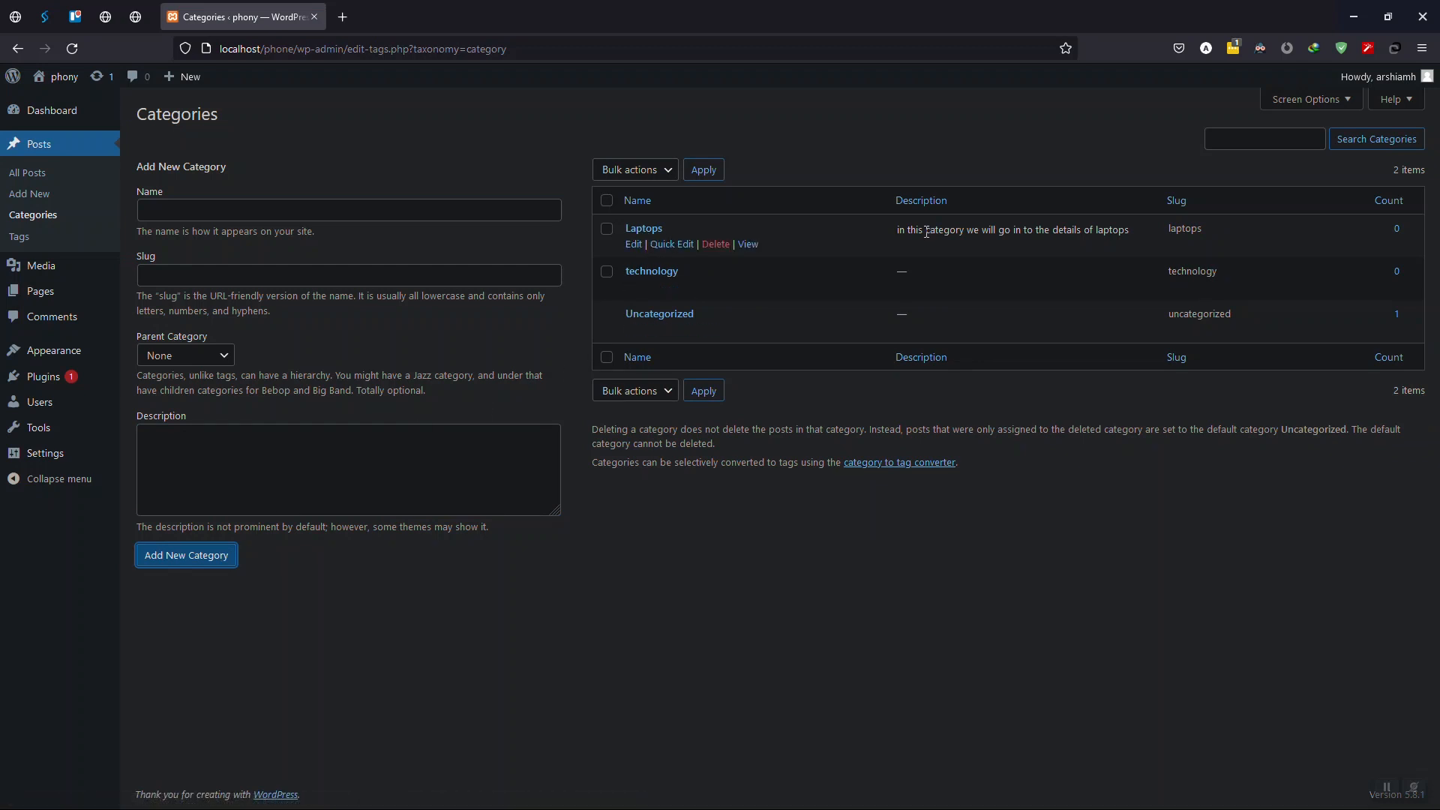
pyautogui.moveTo(925, 231); pyautogui.dragTo(1039, 231)
pyautogui.click(1156, 232)
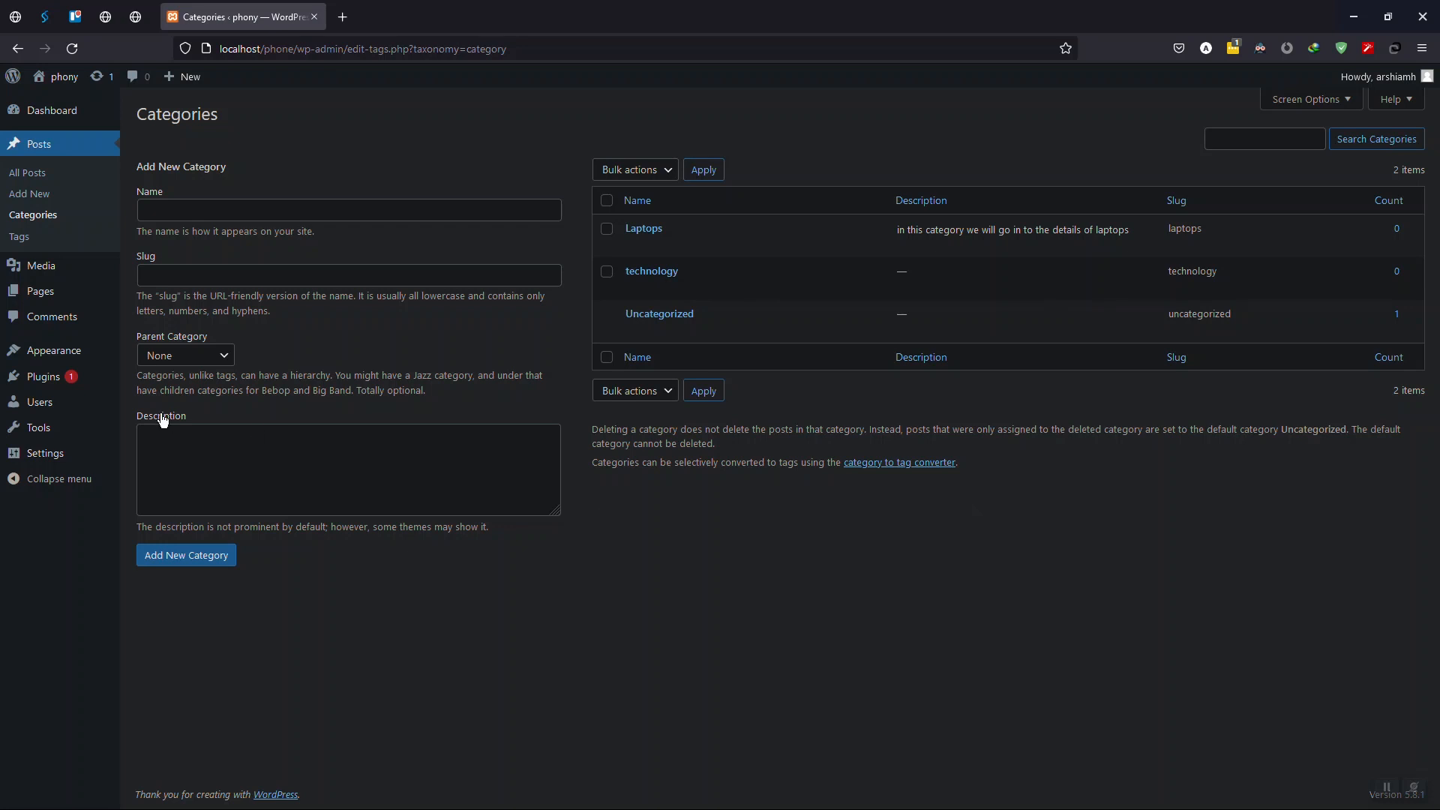
# - Fill in another new category with the name HDD and the slug HDD
pyautogui.click(184, 217)
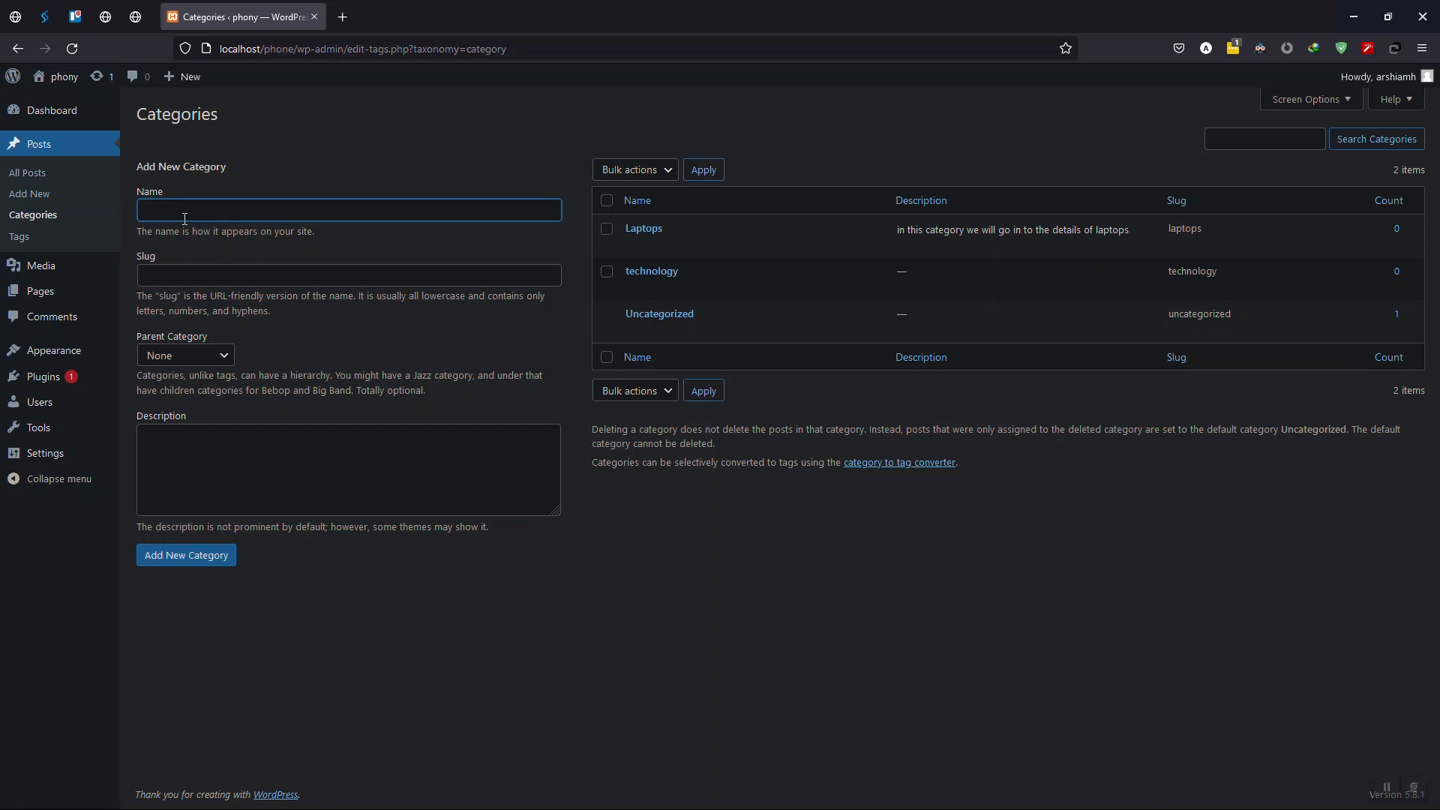
pyautogui.write('Hdd')
pyautogui.press('BackSpace')
pyautogui.press('BackSpace')
pyautogui.write('DD')
pyautogui.press('Tab')
pyautogui.write('Hdd')
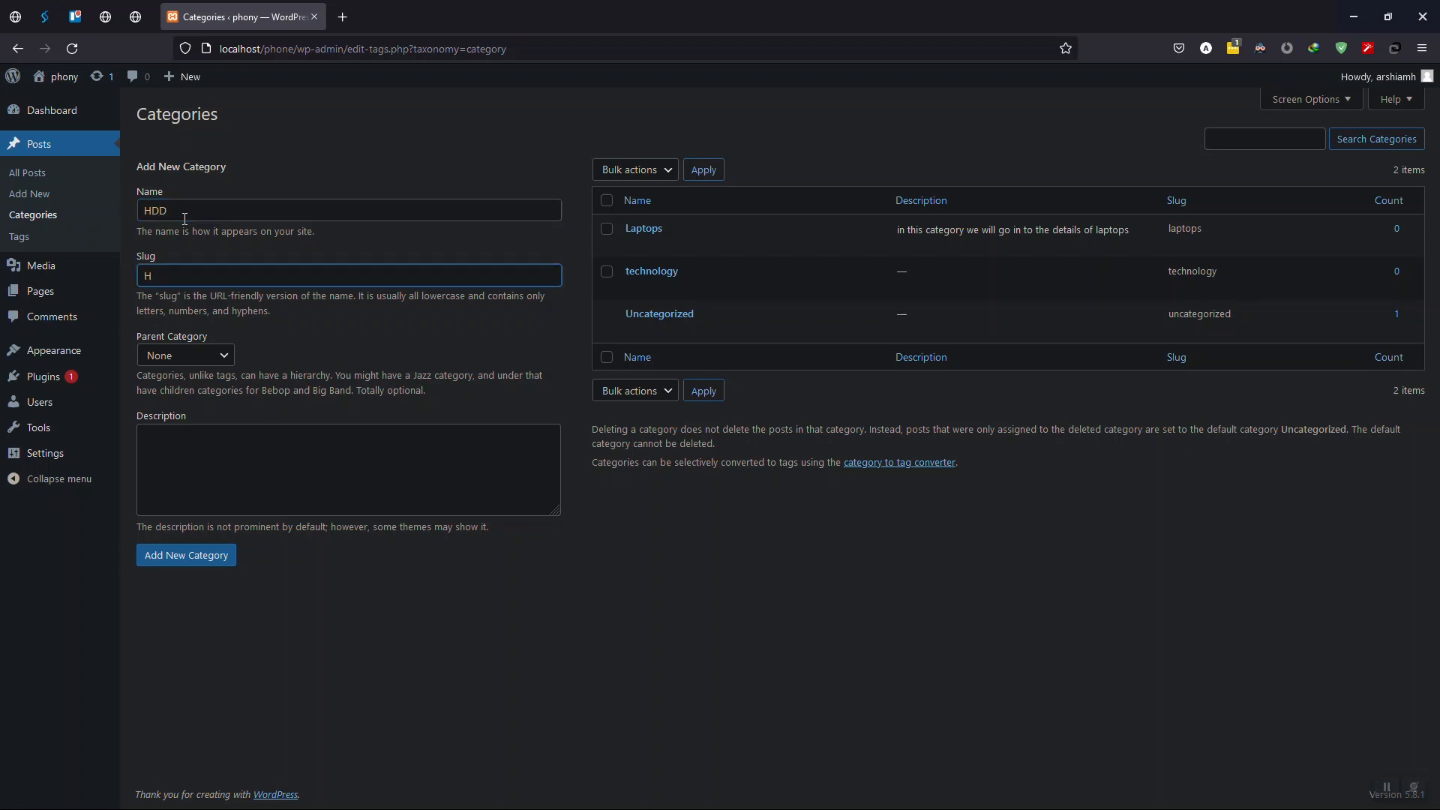
pyautogui.press('BackSpace')
pyautogui.press('BackSpace')
pyautogui.write('DD')
# - Set the HDD category's parent to Laptops, describe it as "we are selling HDD's here", and add the category
pyautogui.click(201, 354)
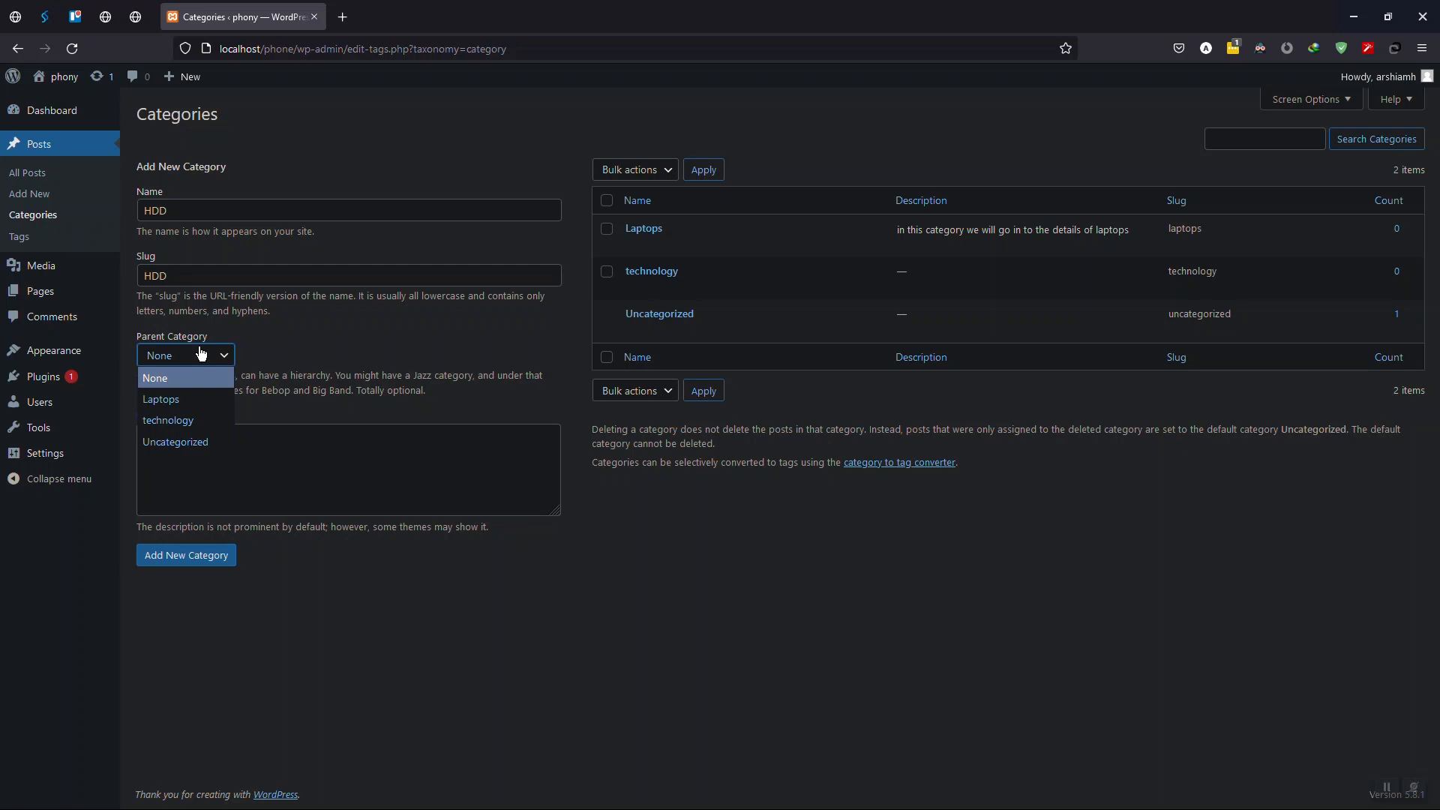
pyautogui.click(191, 400)
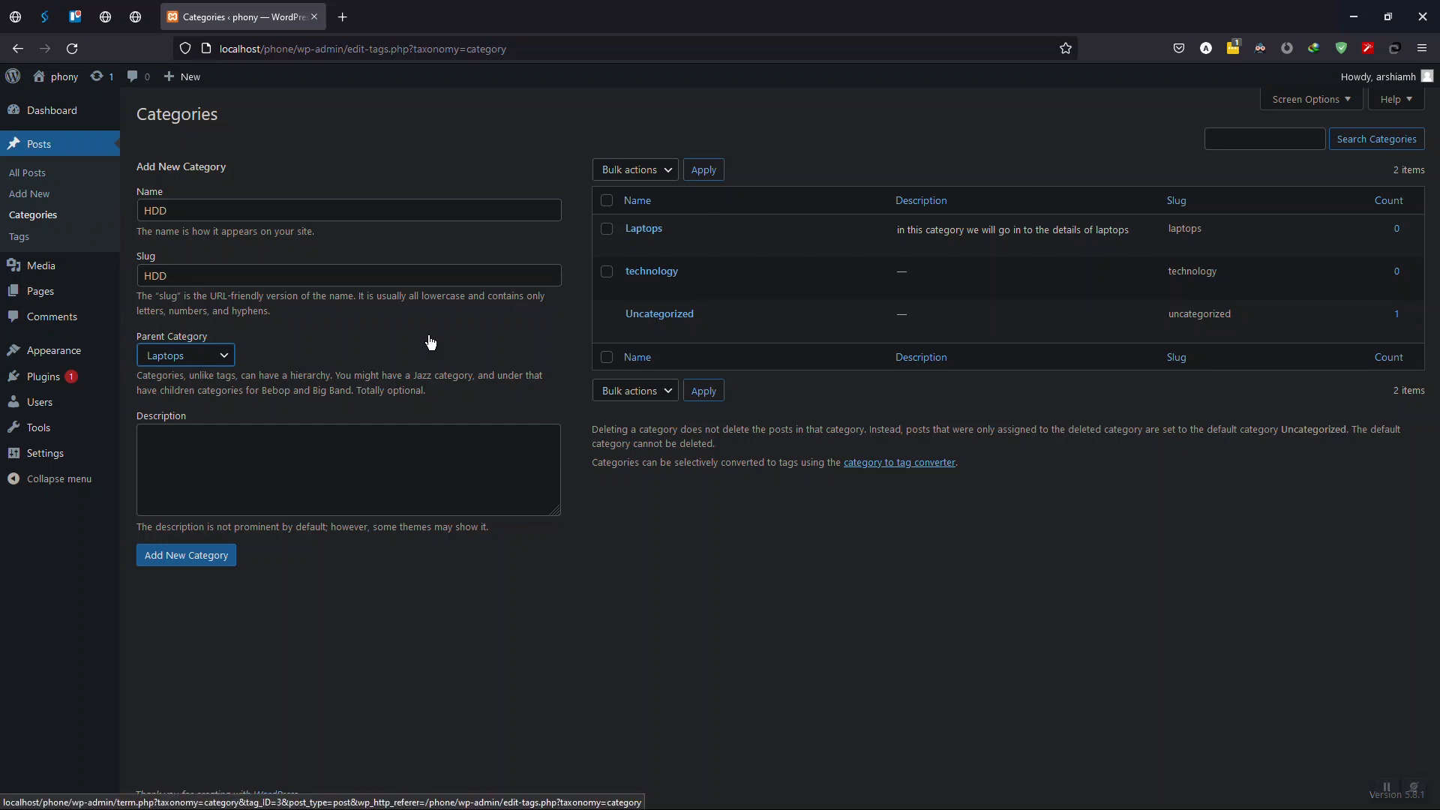
pyautogui.click(349, 436)
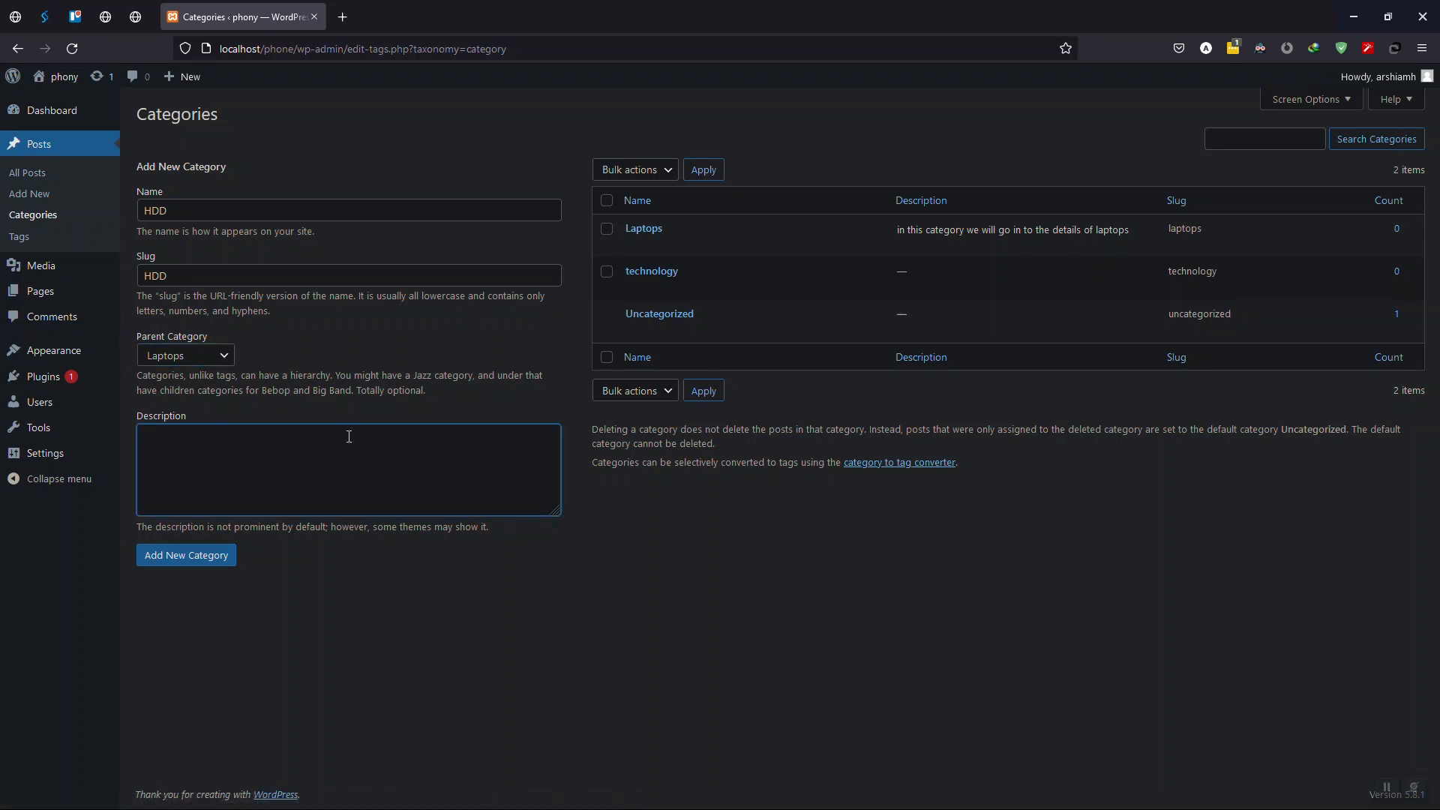
pyautogui.write('we')
pyautogui.press('BackSpace')
pyautogui.press('BackSpace')
pyautogui.write('we arte')
pyautogui.press('BackSpace')
pyautogui.press('BackSpace')
pyautogui.write("e selling HDD's here")
pyautogui.click(228, 556)
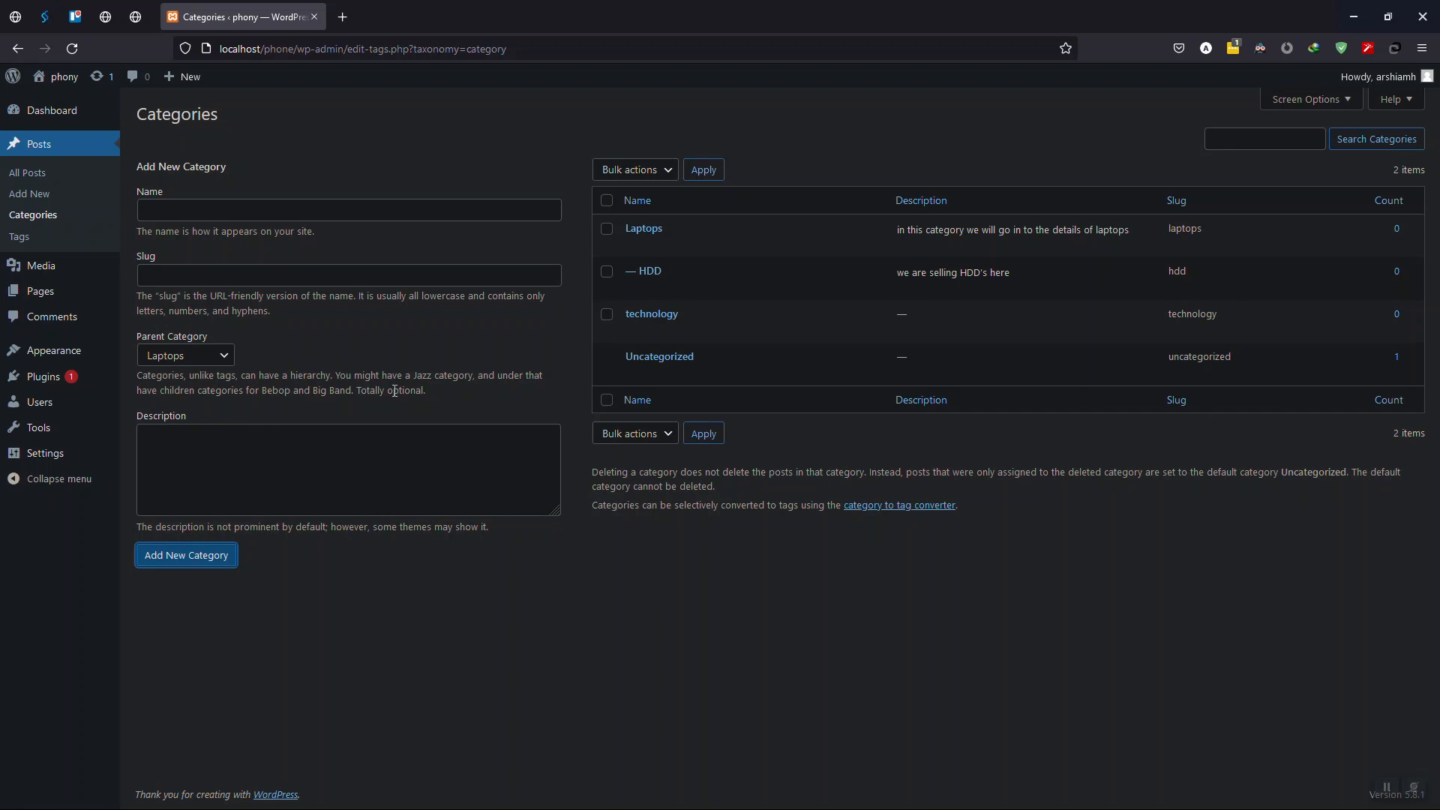
# - Add a new category named Phones with the slug Phones under the technology parent, leaving the description empty
pyautogui.moveTo(623, 279)
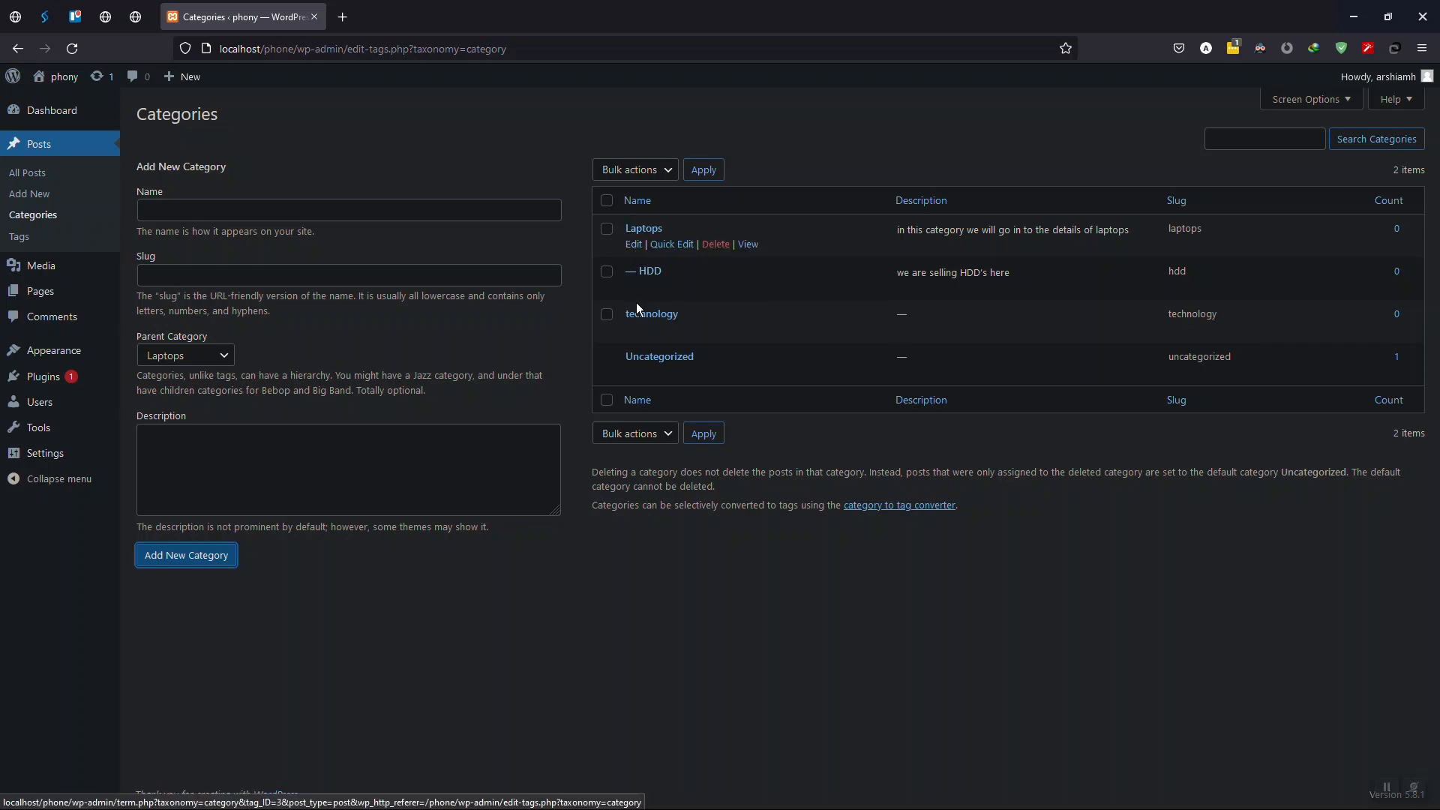
pyautogui.click(208, 213)
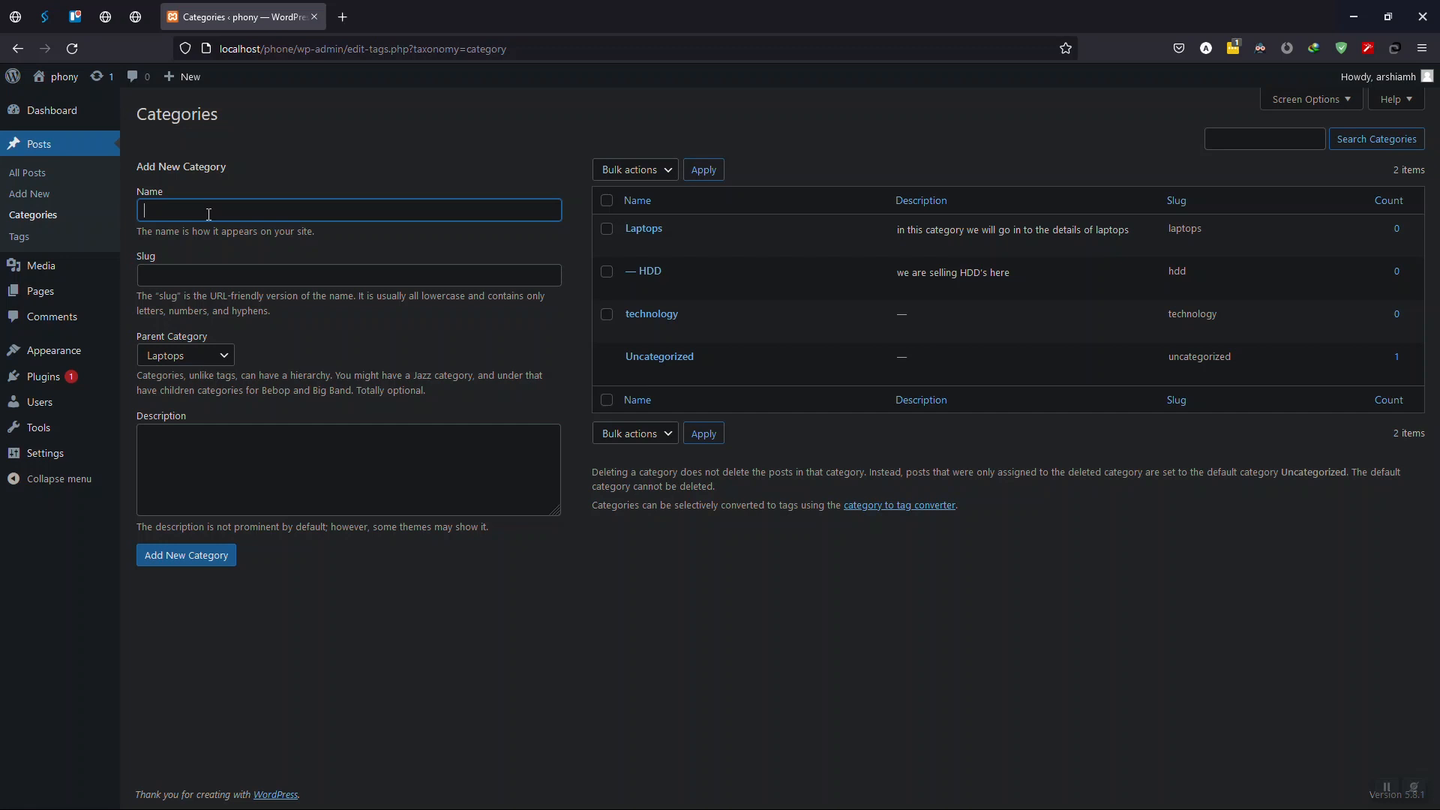
pyautogui.write('Phones')
pyautogui.press('Tab')
pyautogui.write('Phone')
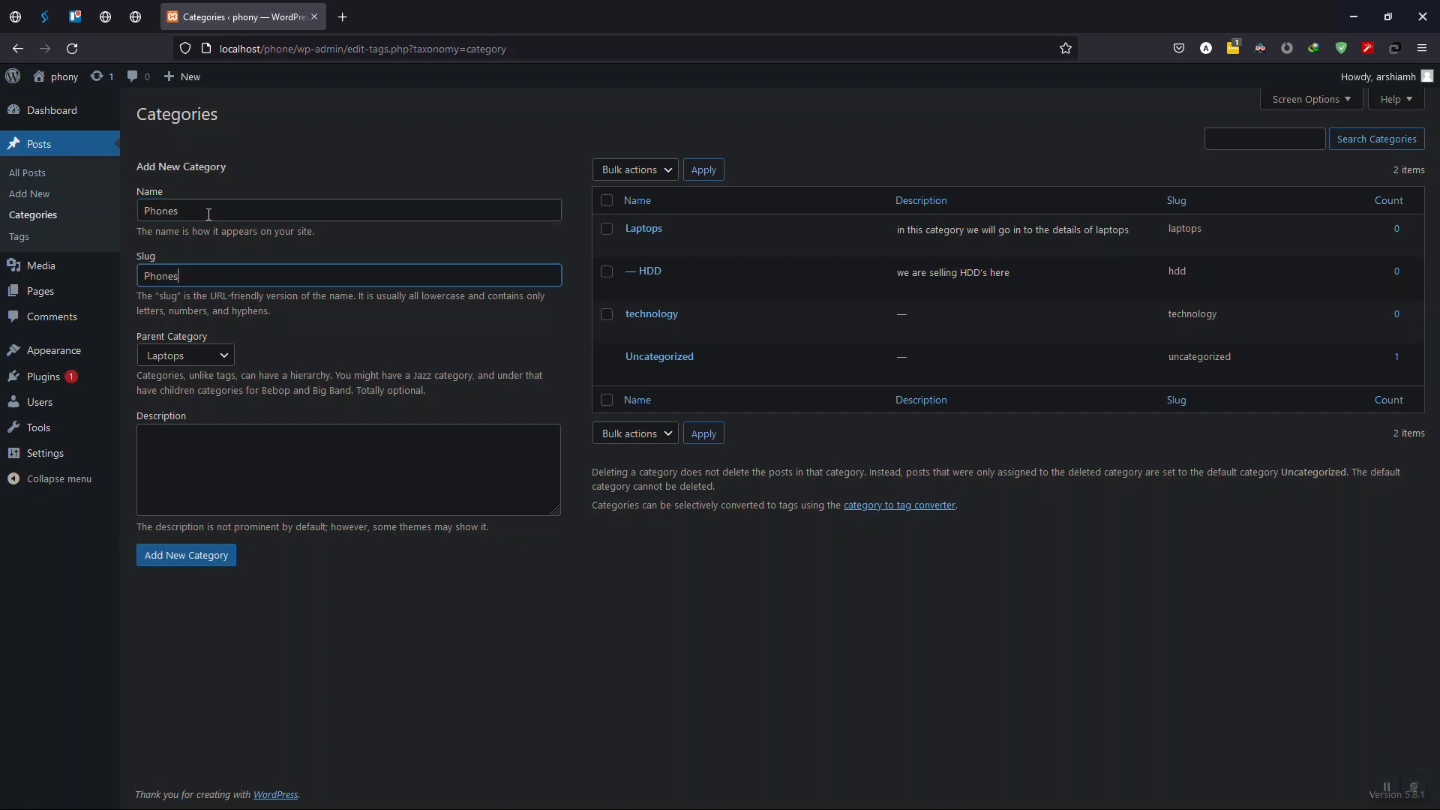
pyautogui.click(218, 349)
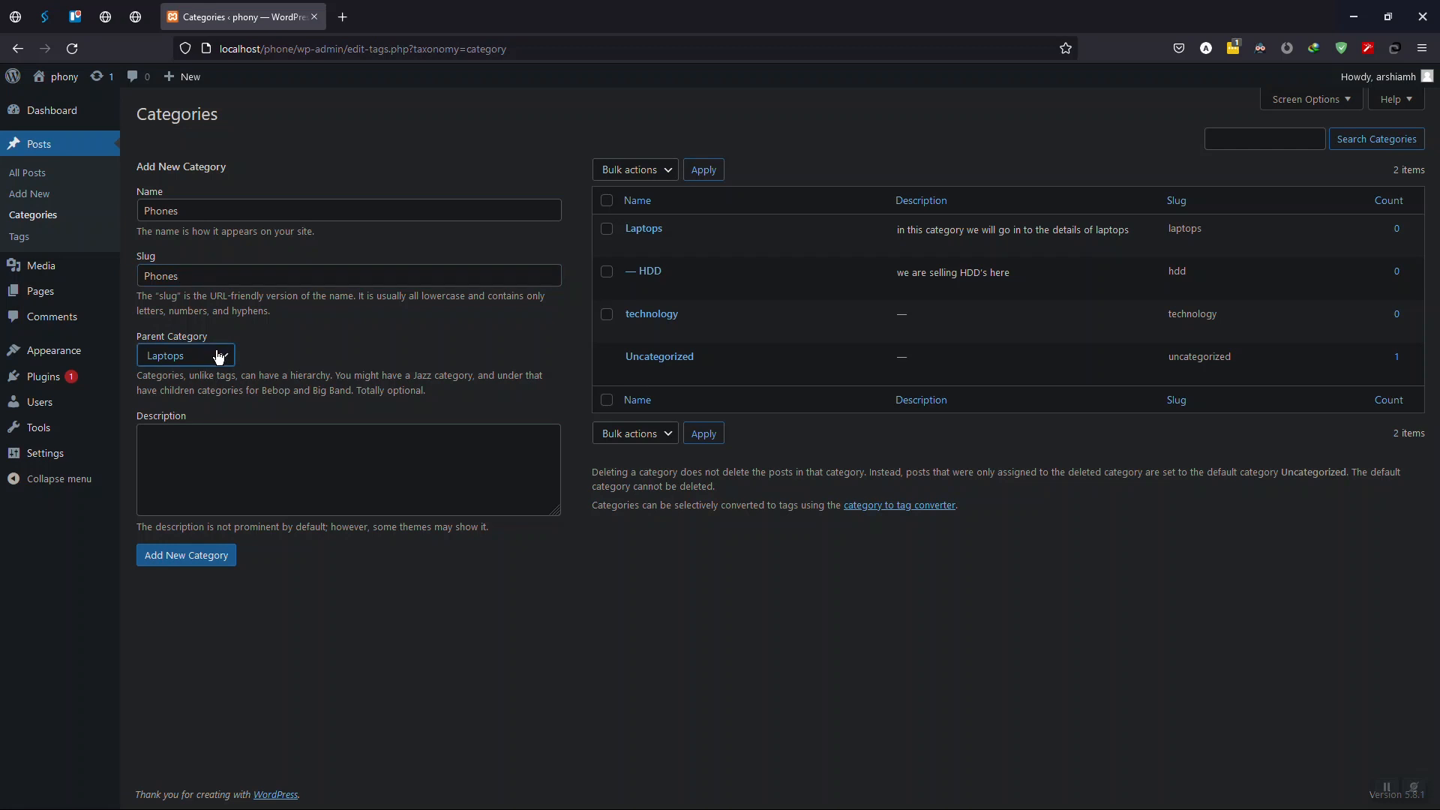
pyautogui.click(219, 355)
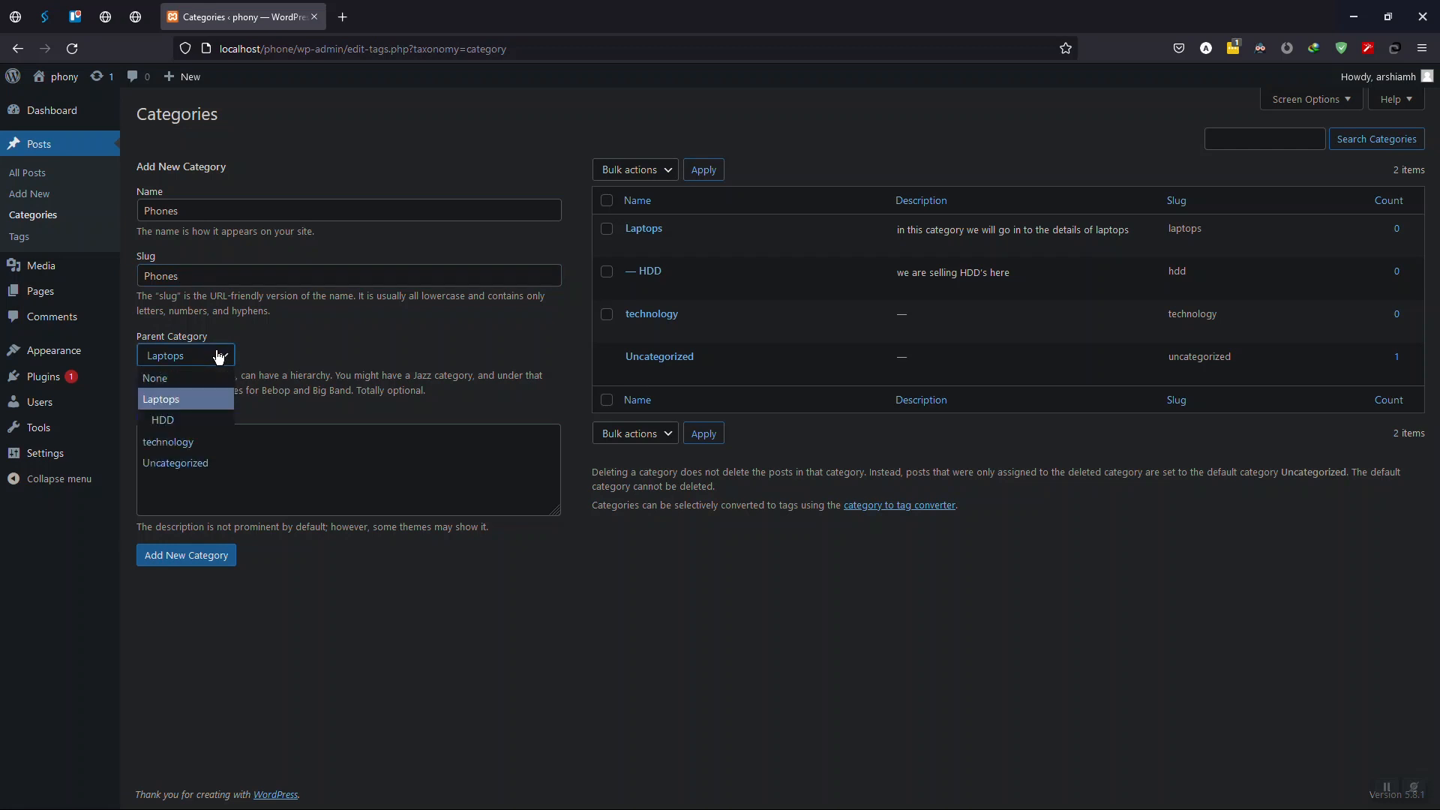
pyautogui.click(180, 447)
pyautogui.click(182, 448)
pyautogui.press('BackSpace')
pyautogui.press('BackSpace')
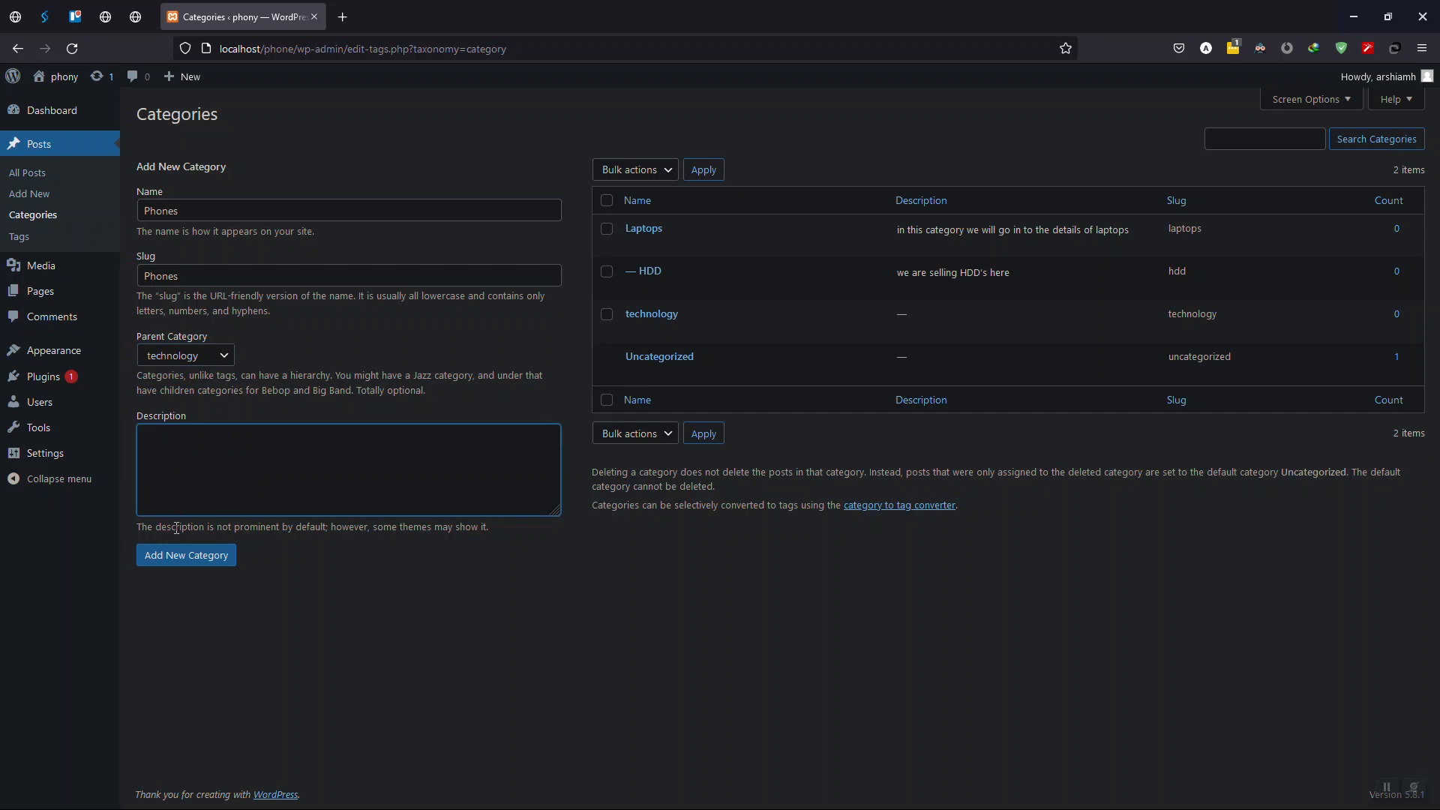
pyautogui.click(179, 556)
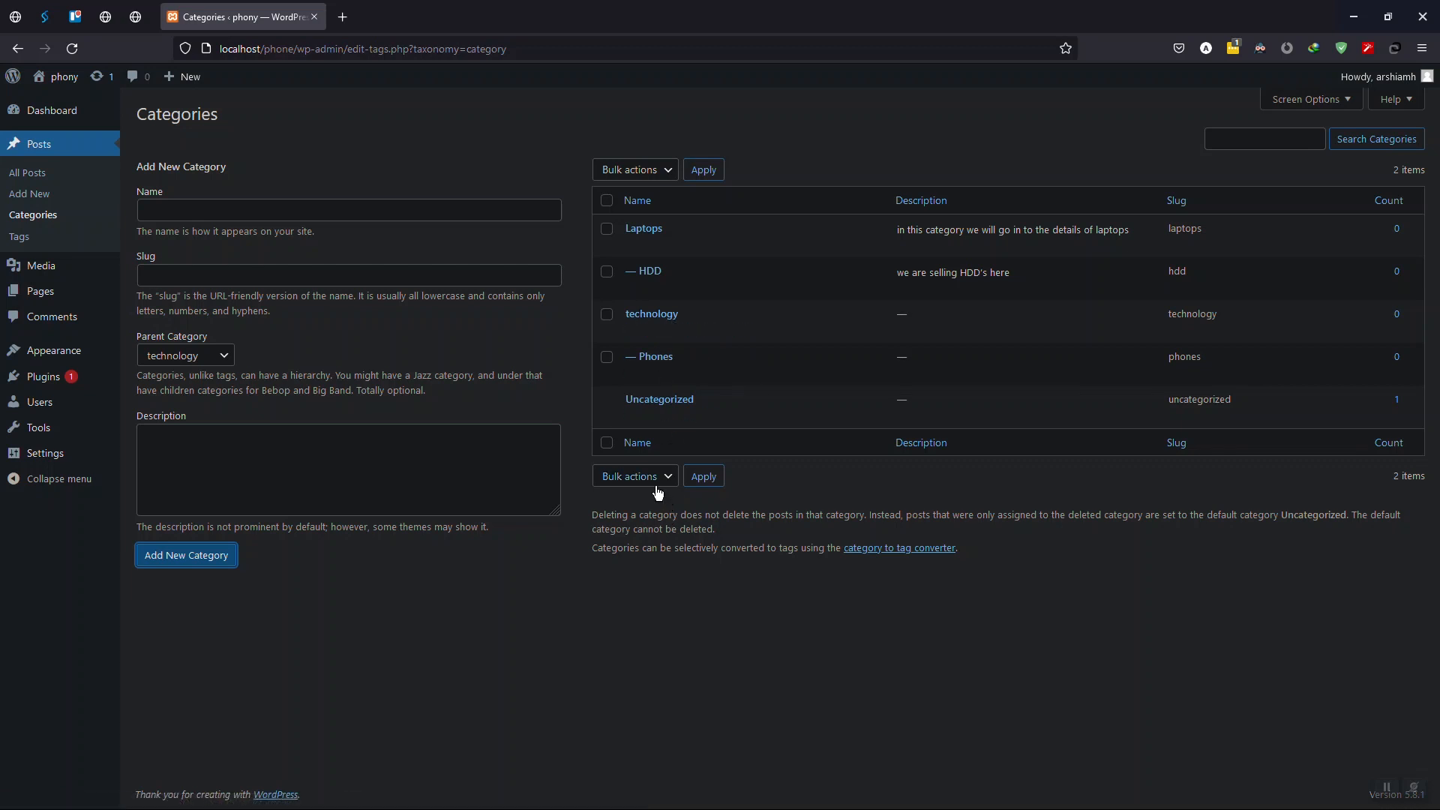
# - Bulk delete the HDD and Phones subcategories, leaving Laptops and technology unselected
pyautogui.click(620, 481)
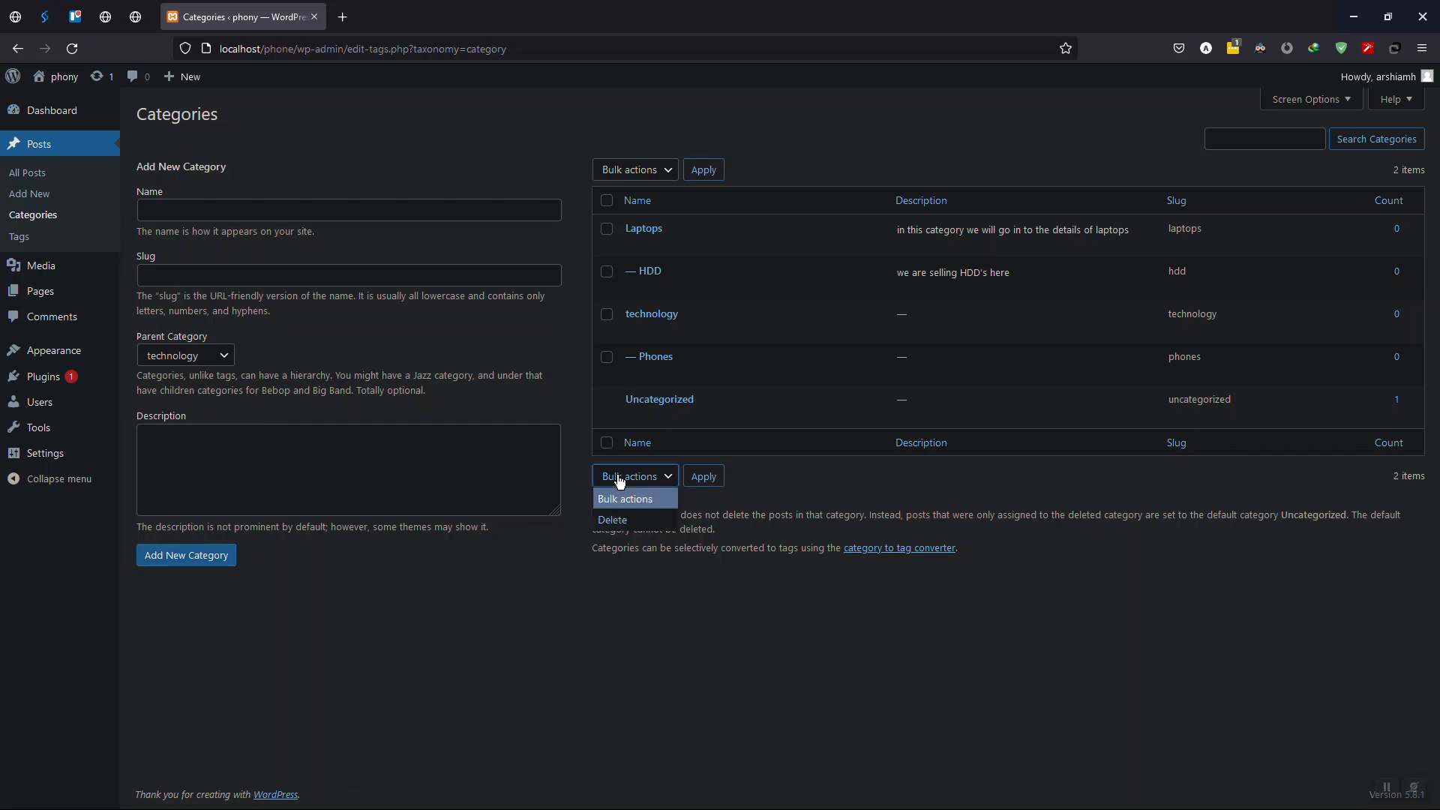
pyautogui.click(609, 330)
pyautogui.click(607, 315)
pyautogui.click(607, 230)
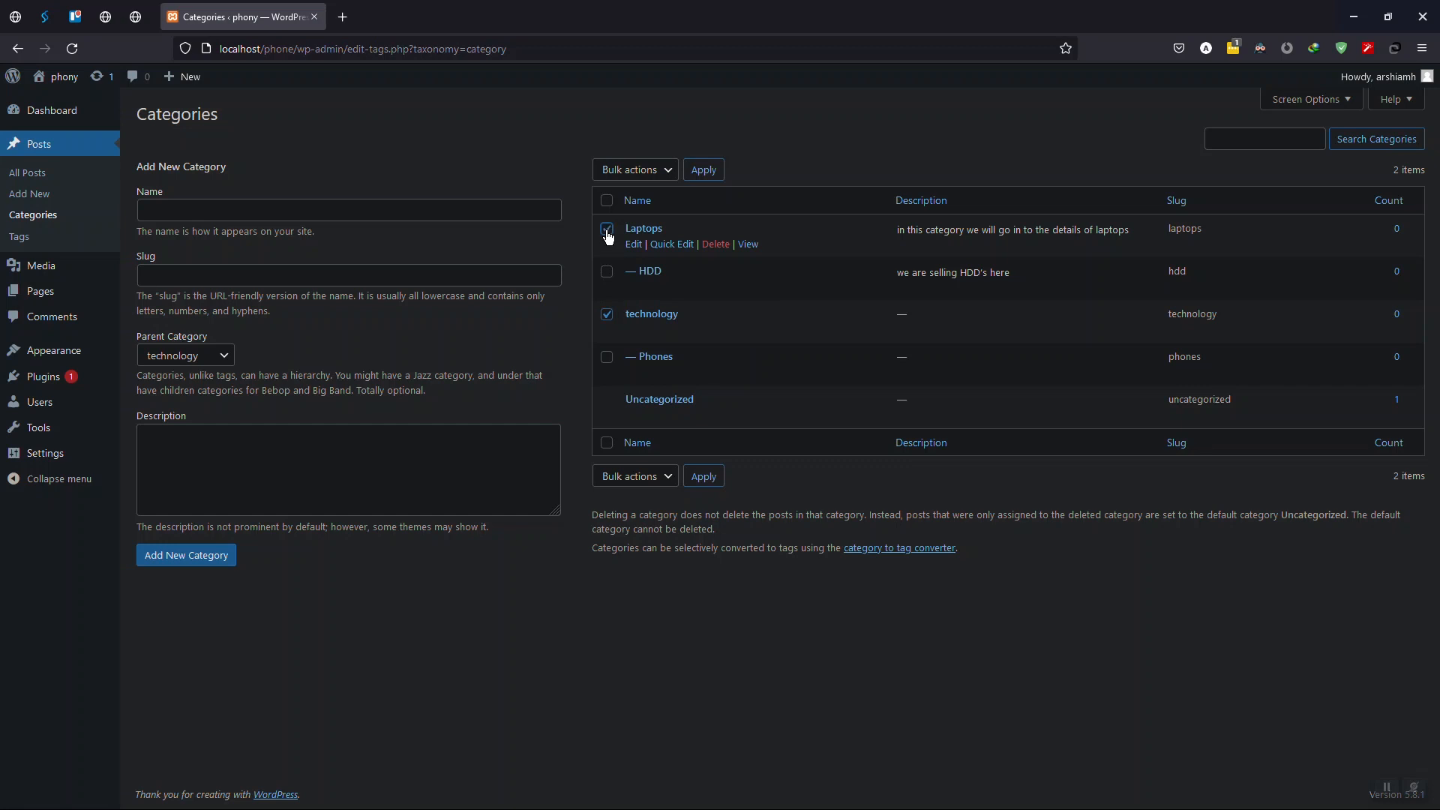
pyautogui.click(607, 357)
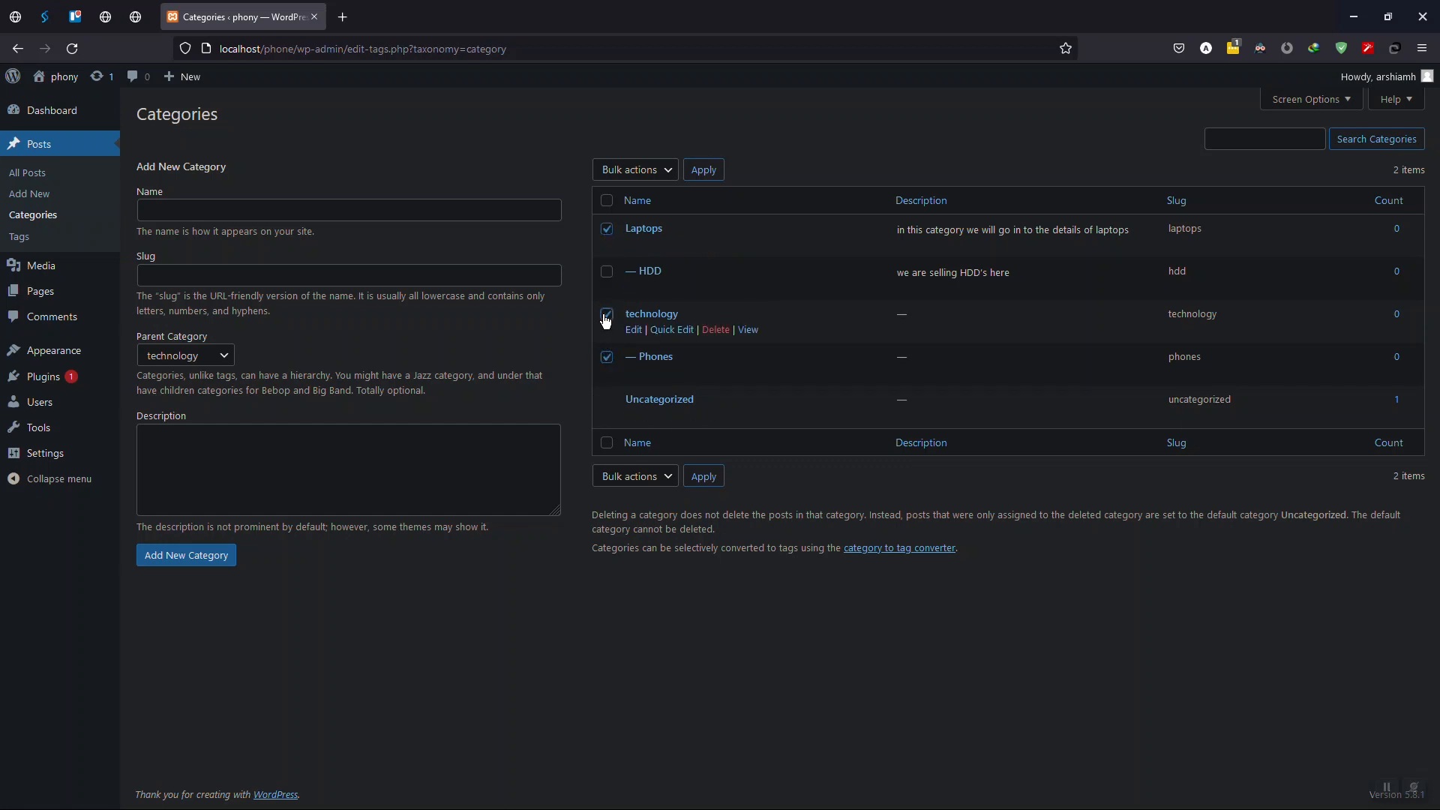
pyautogui.keyDown('shift'); pyautogui.click(607, 228); pyautogui.keyUp('shift')
pyautogui.click(607, 272)
pyautogui.click(629, 477)
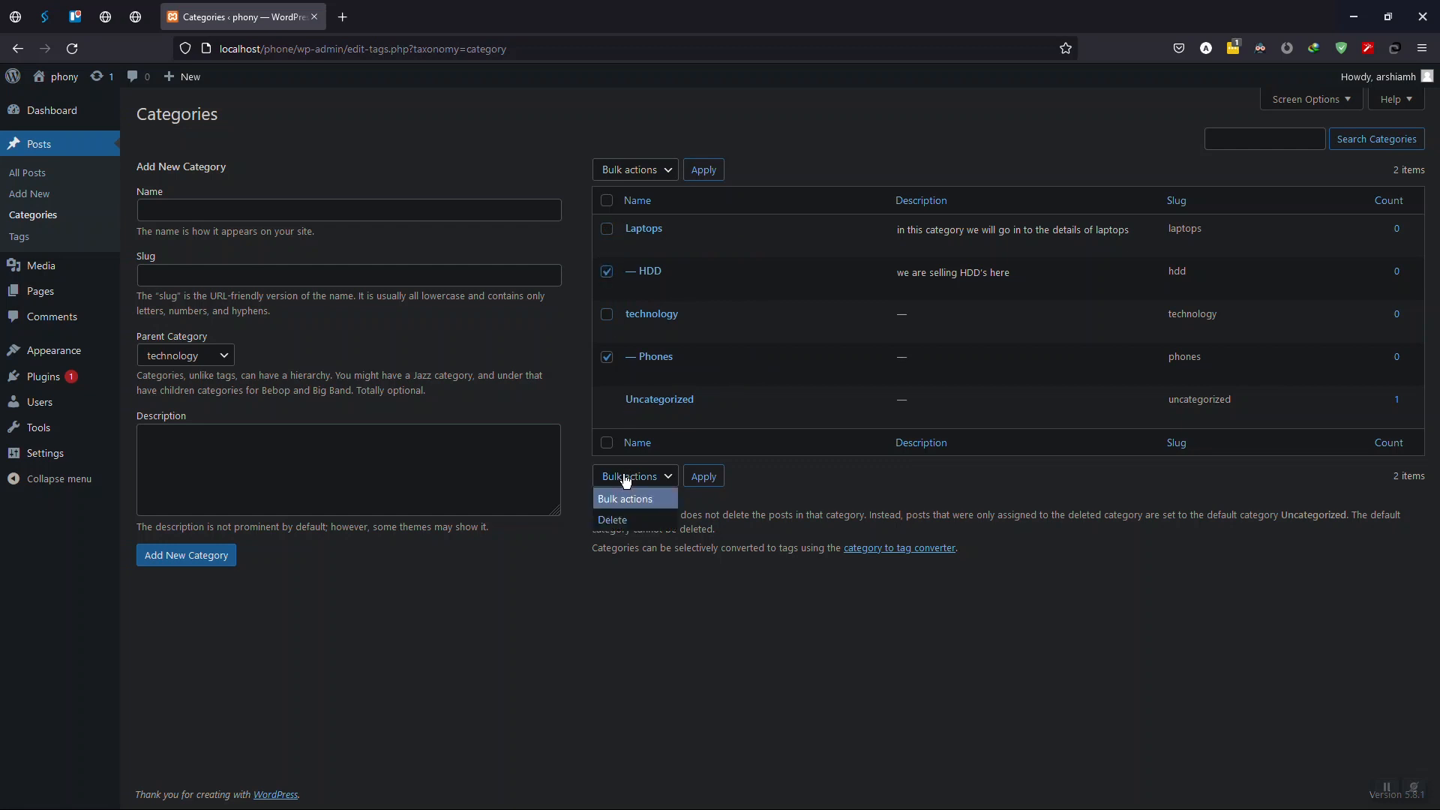
pyautogui.click(611, 518)
pyautogui.click(711, 486)
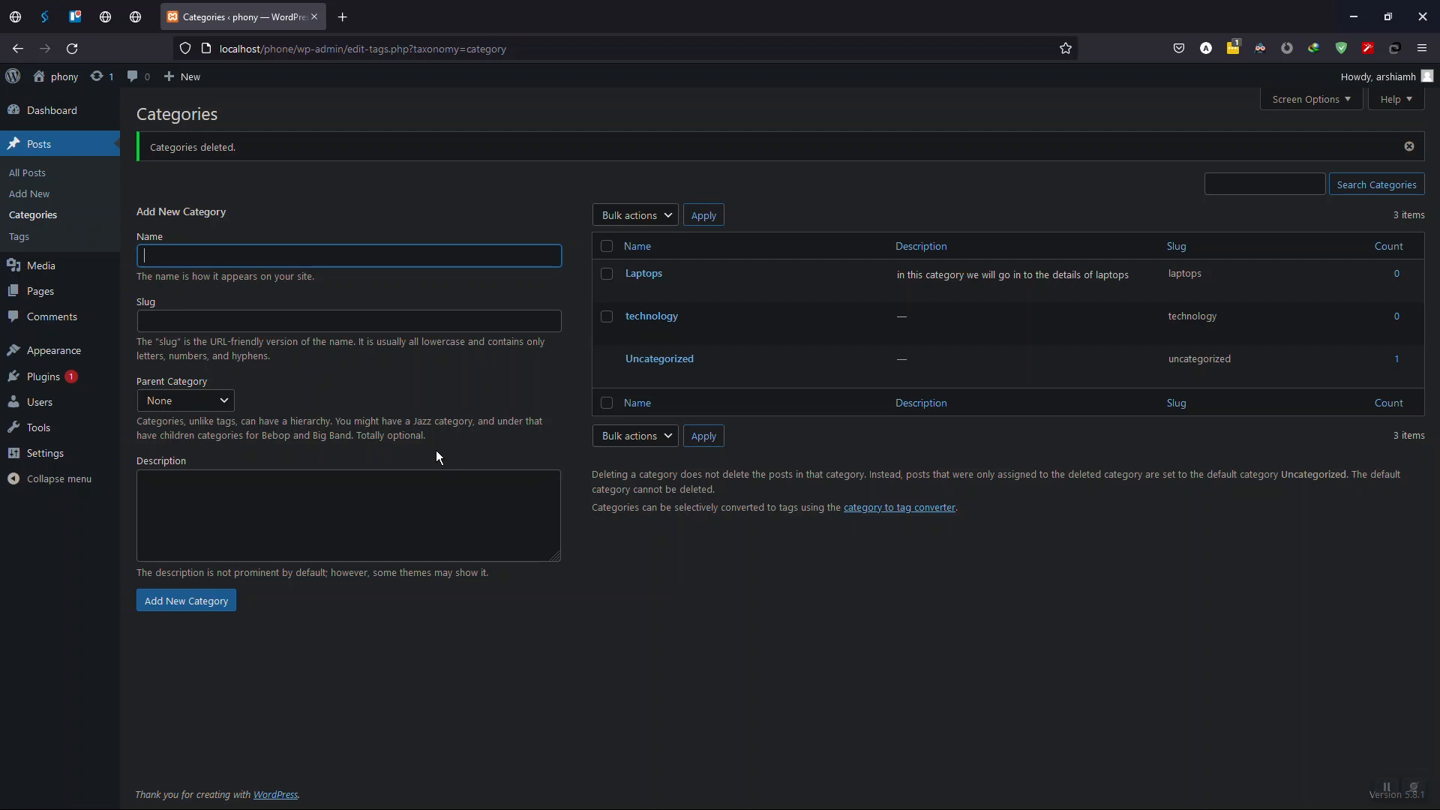
# - Open the post tags and add a new tag named technology with the slug Te
pyautogui.click(16, 239)
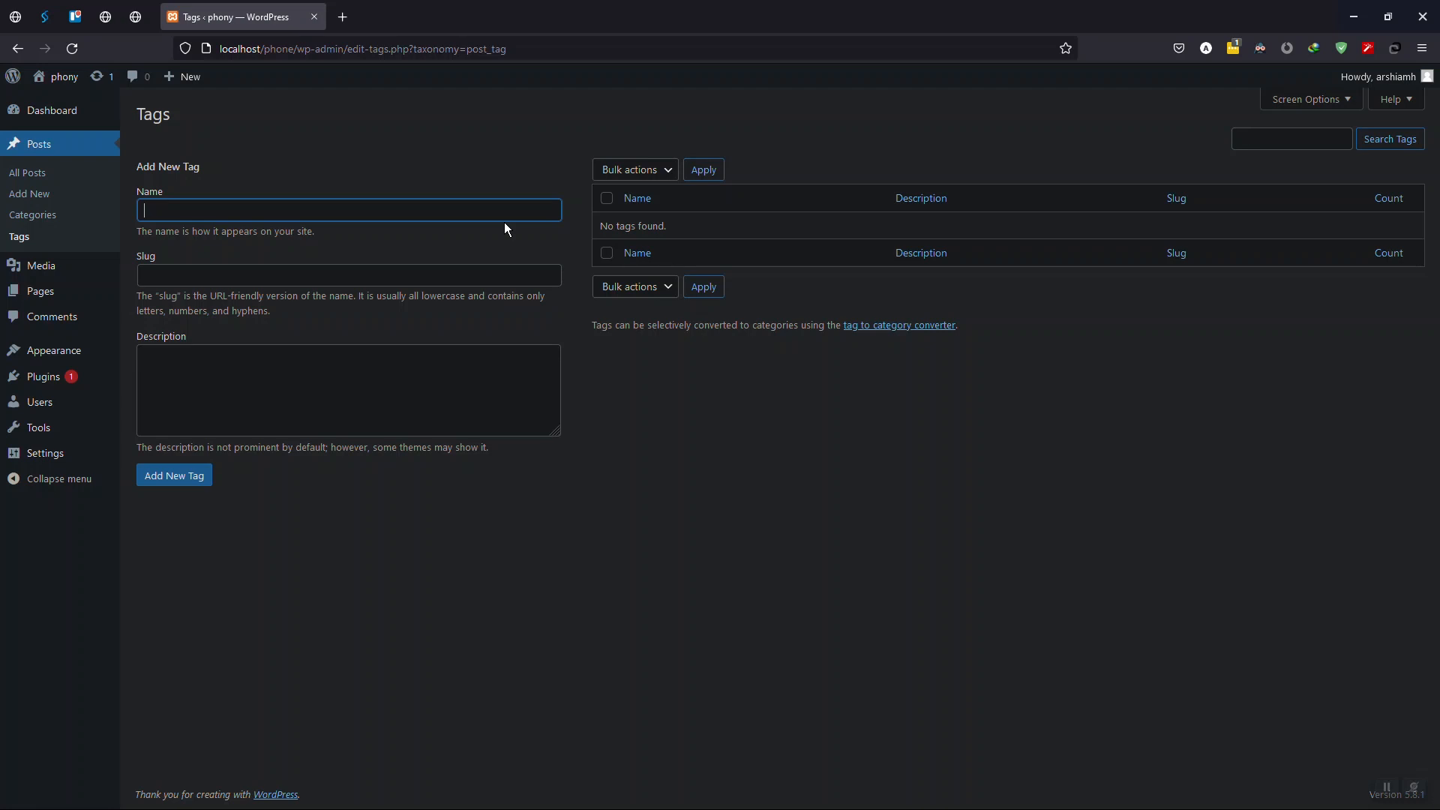
pyautogui.write('tech')
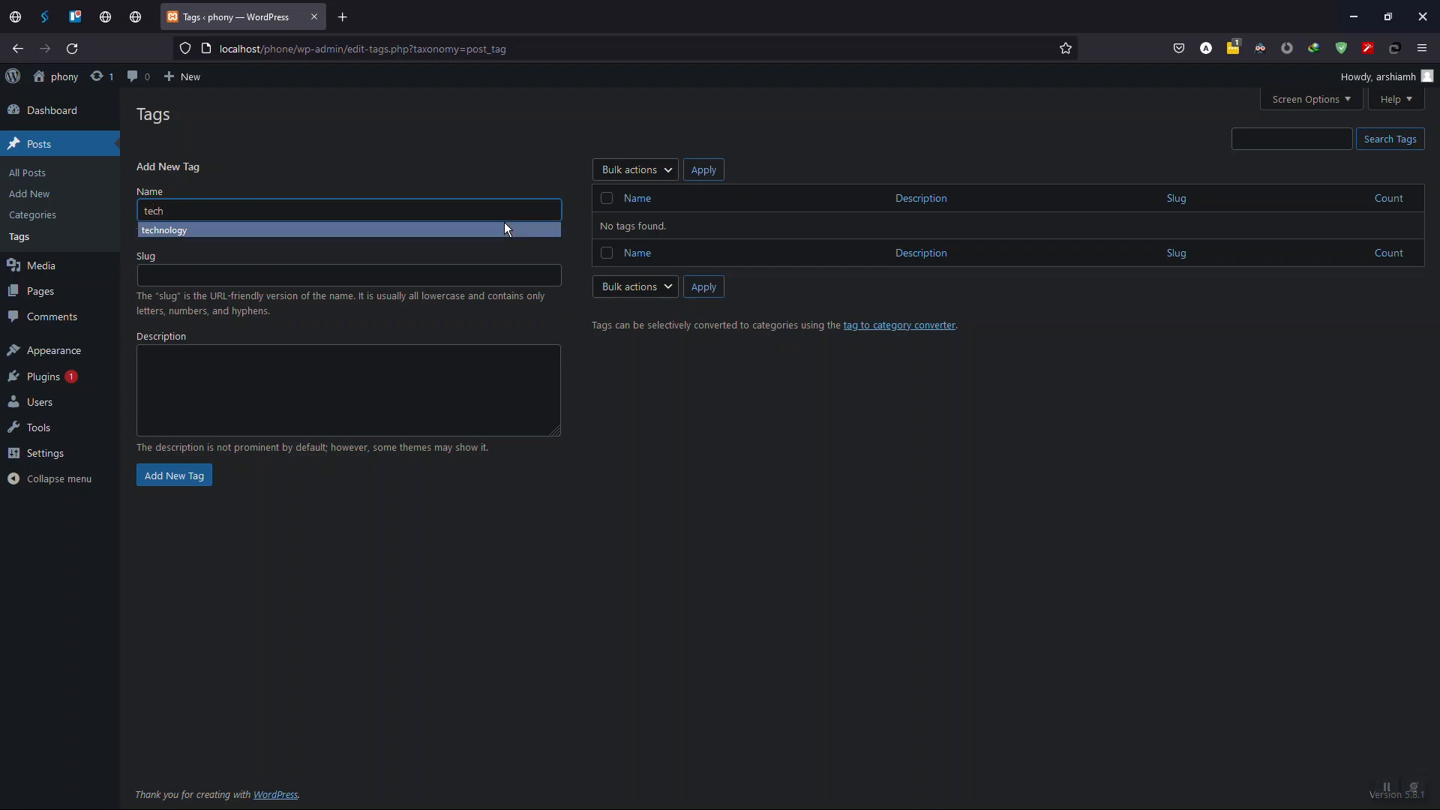
pyautogui.click(505, 223)
pyautogui.press('Tab')
pyautogui.write('Te')
pyautogui.press('Return')
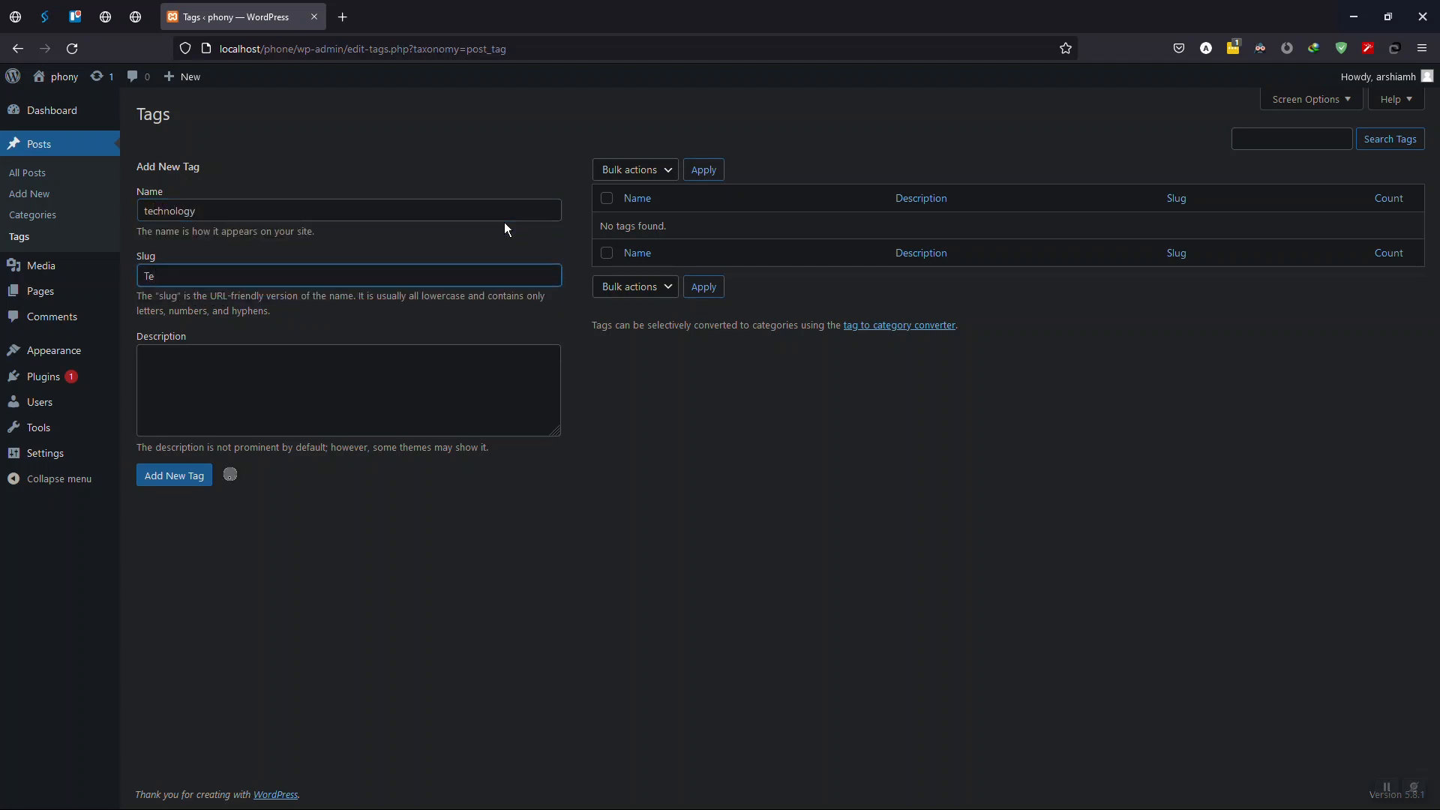
pyautogui.moveTo(738, 237)
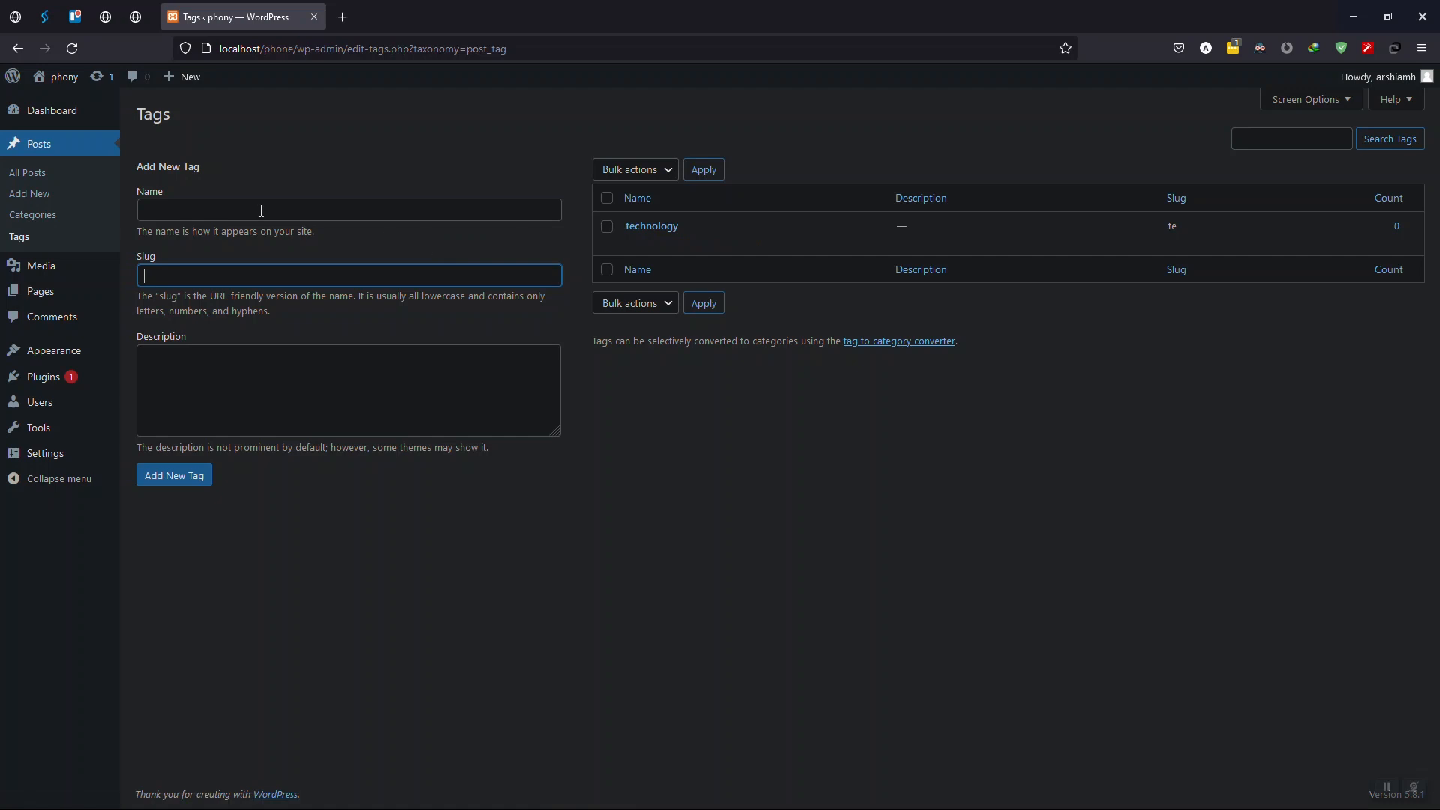
# - Open the Hello world! post for editing and assign it to the Laptops and technology categories instead of Uncategorized
pyautogui.click(22, 183)
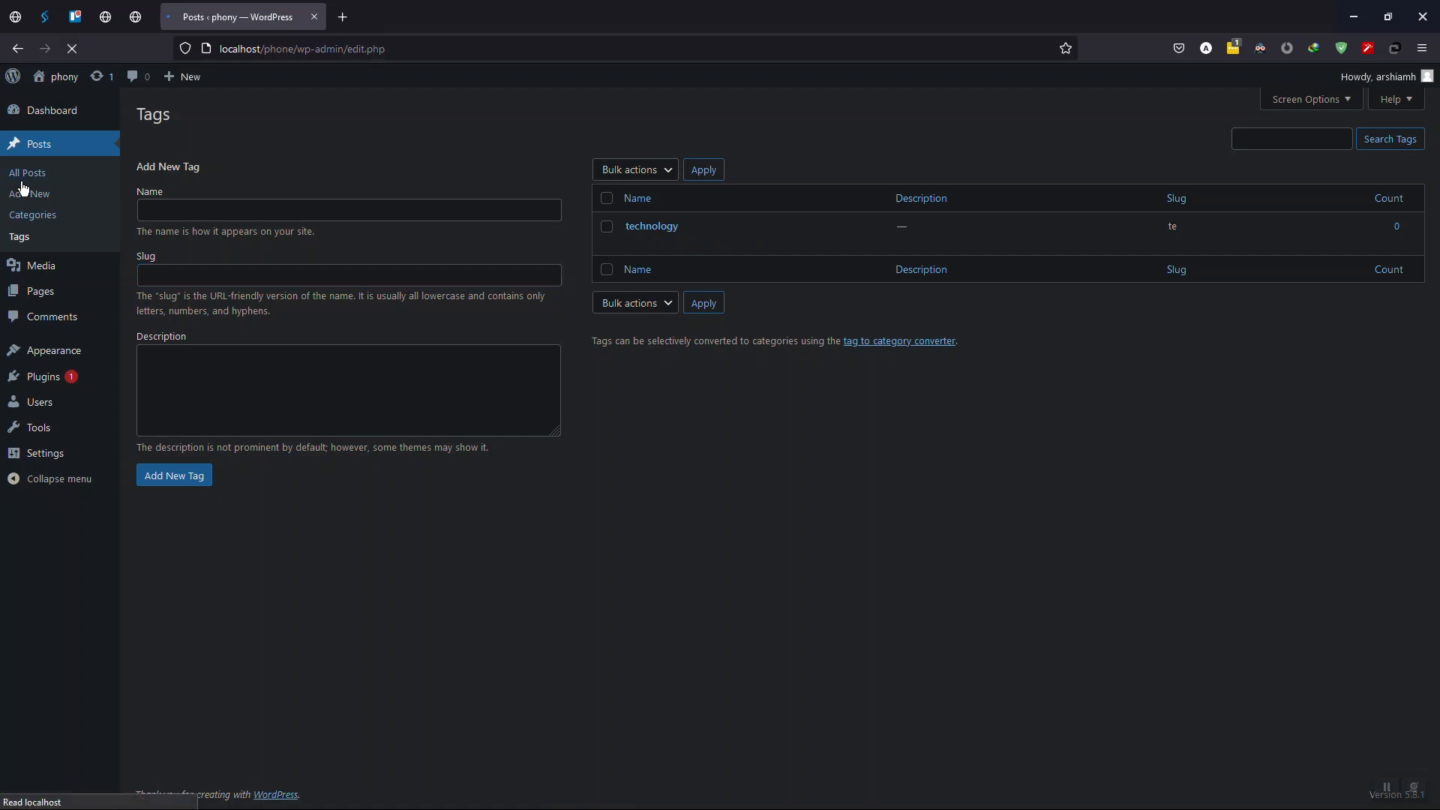
pyautogui.click(213, 230)
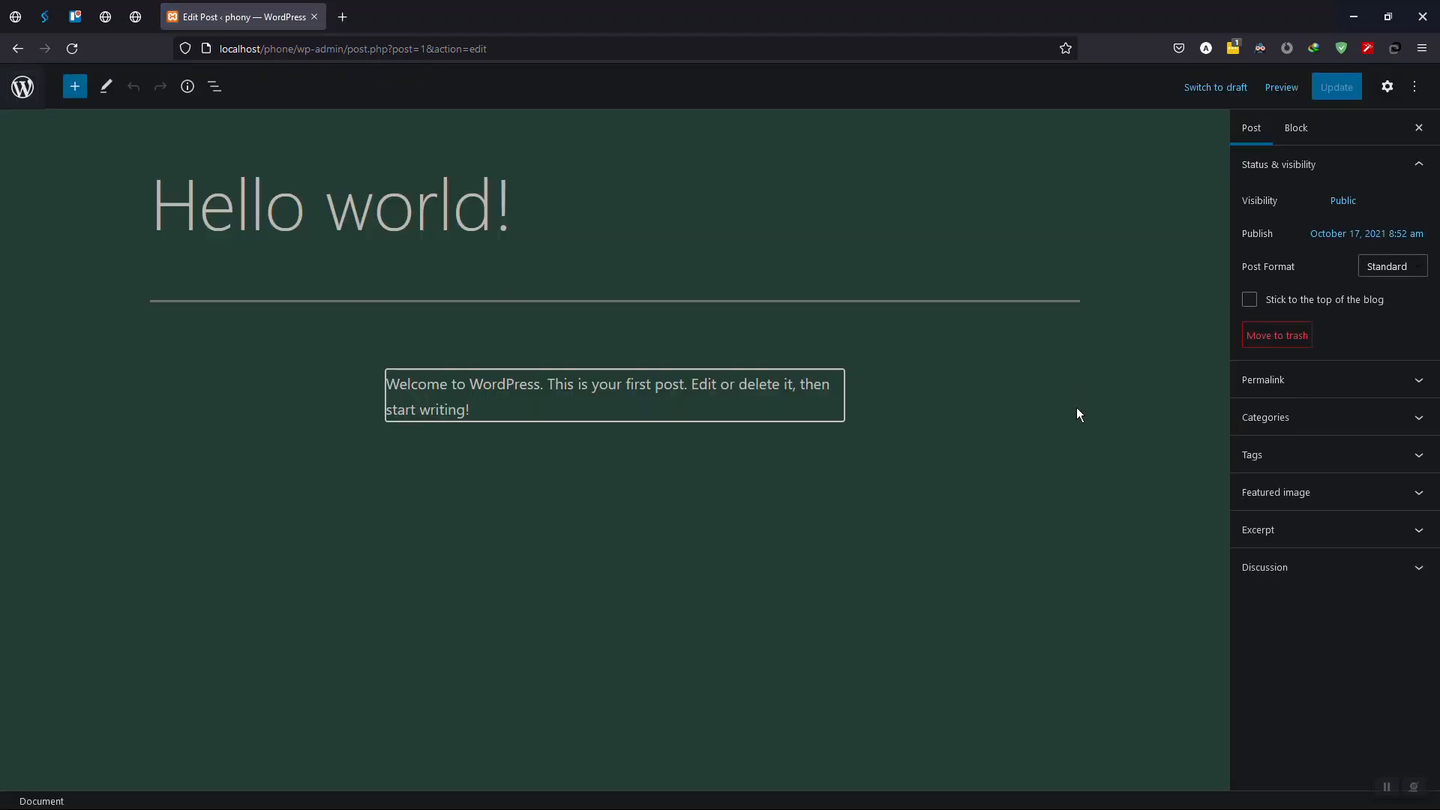
pyautogui.click(1297, 426)
pyautogui.click(1250, 448)
pyautogui.click(1250, 471)
pyautogui.click(1248, 493)
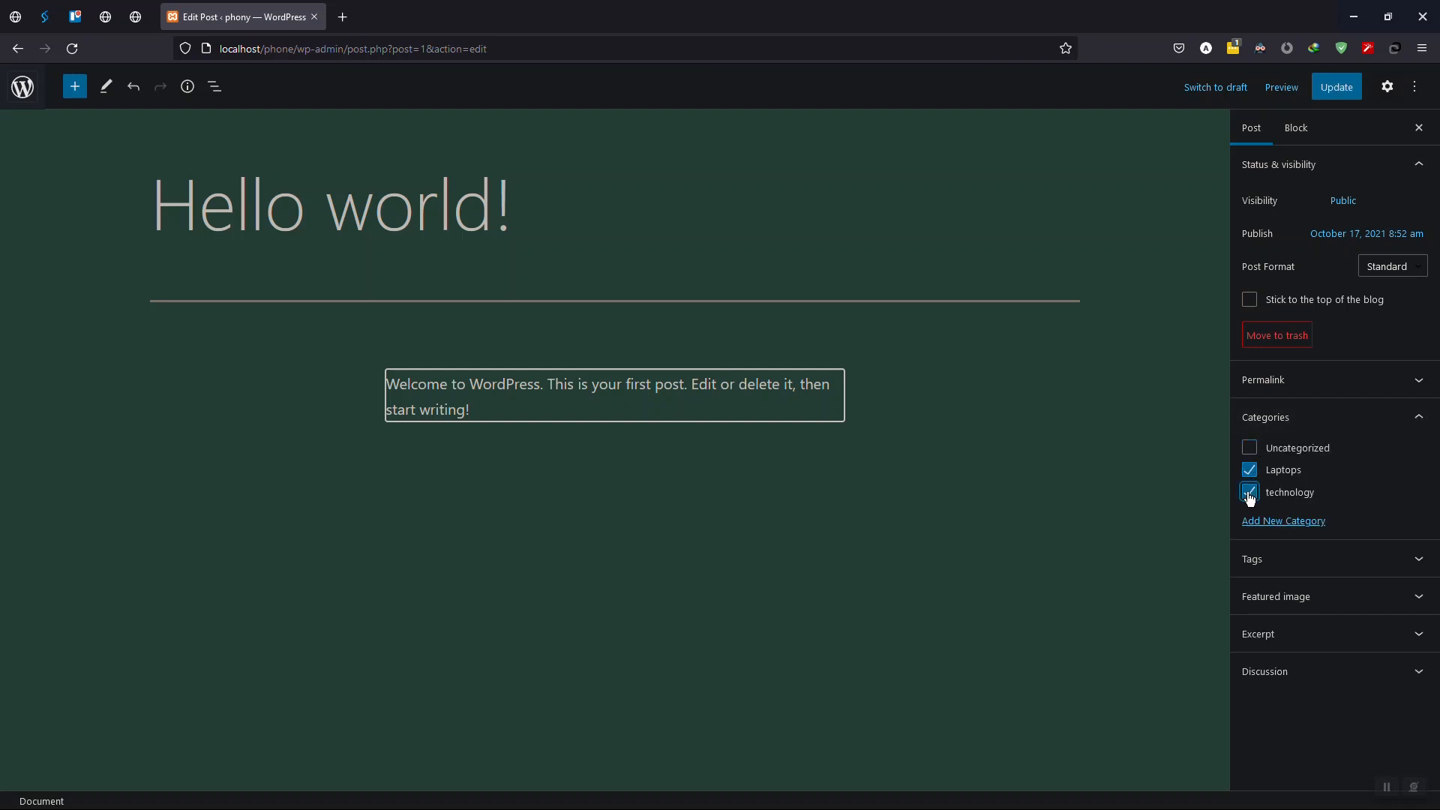
pyautogui.click(1285, 417)
pyautogui.click(1265, 417)
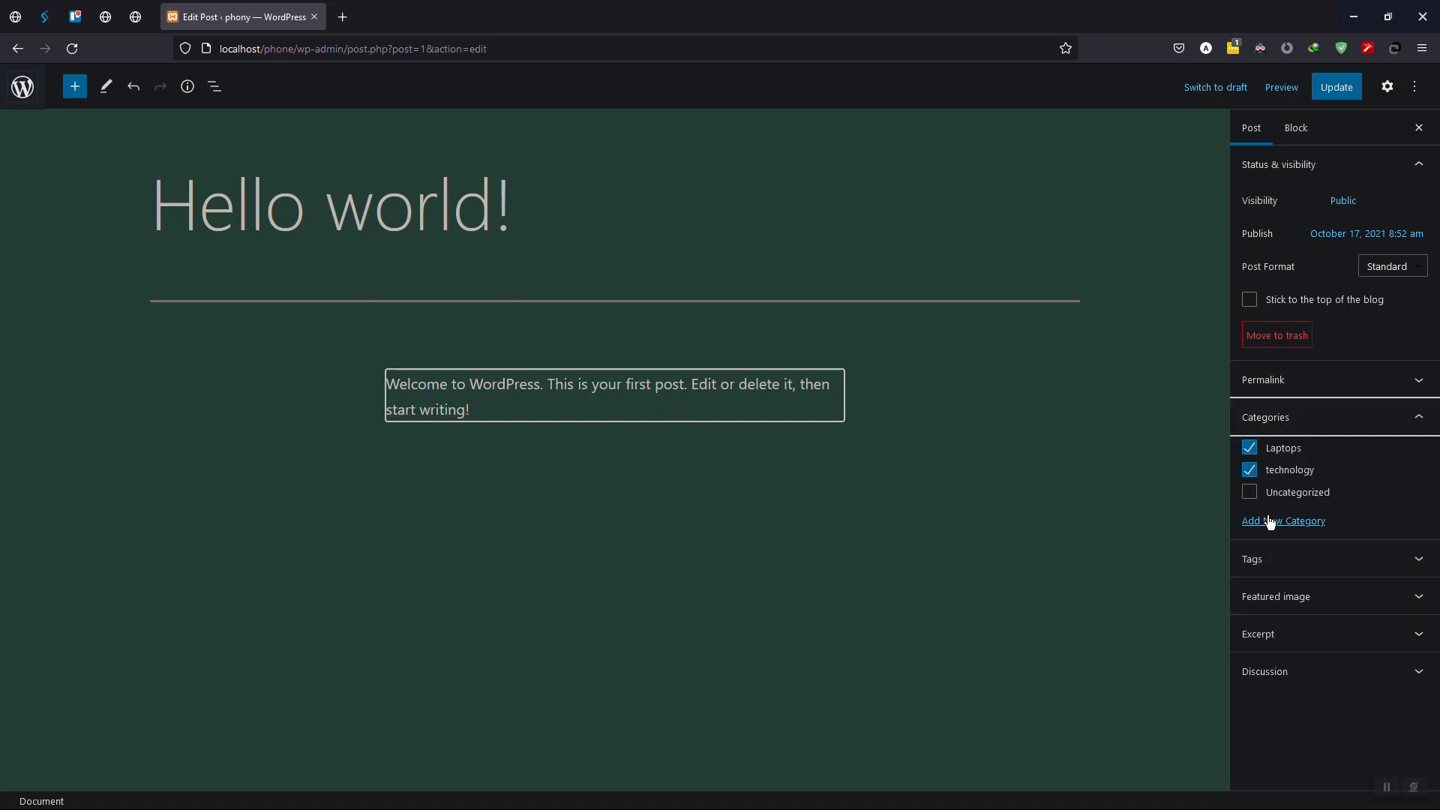
# - Add a new category named "first post" without a parent from within the post's category settings
pyautogui.click(1269, 521)
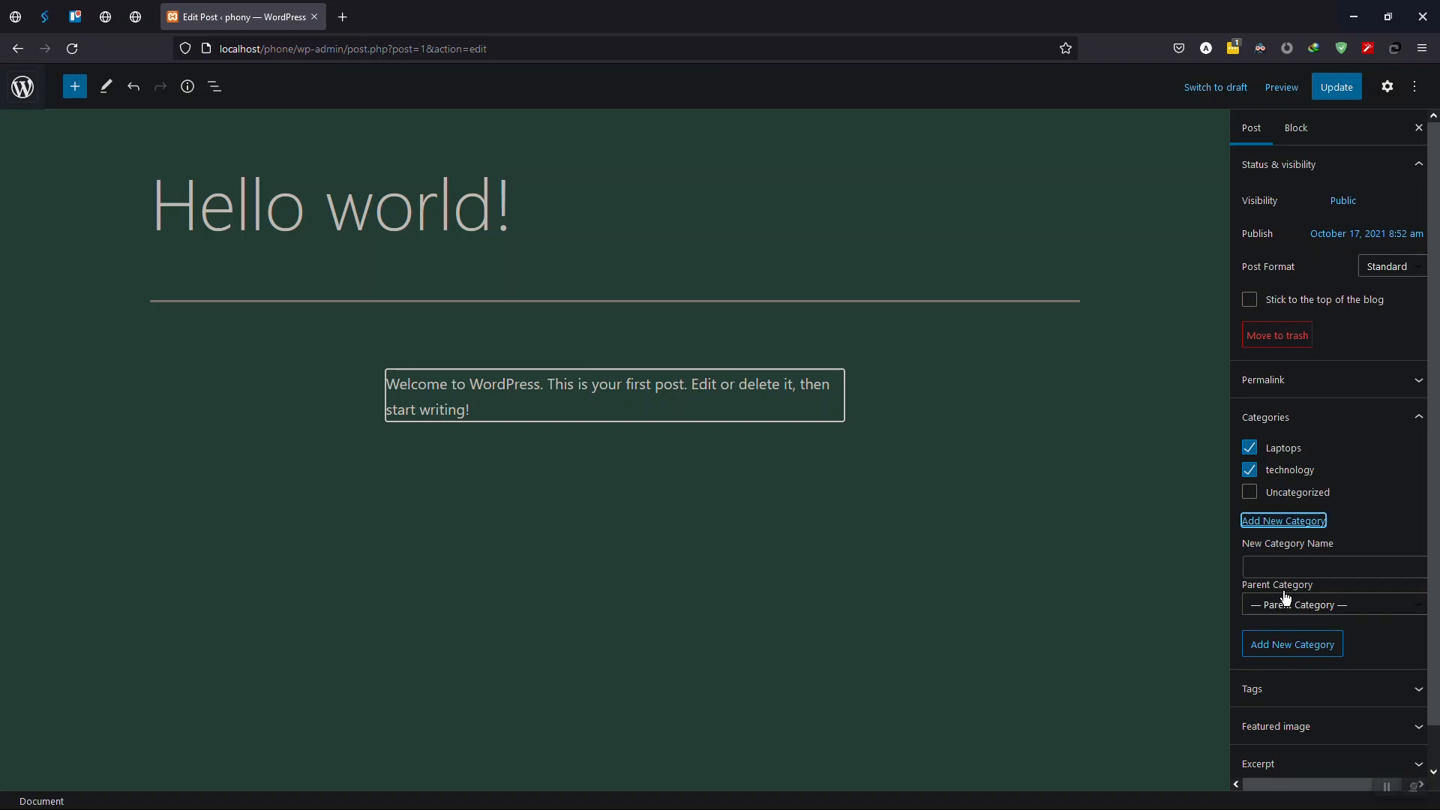
pyautogui.click(1284, 522)
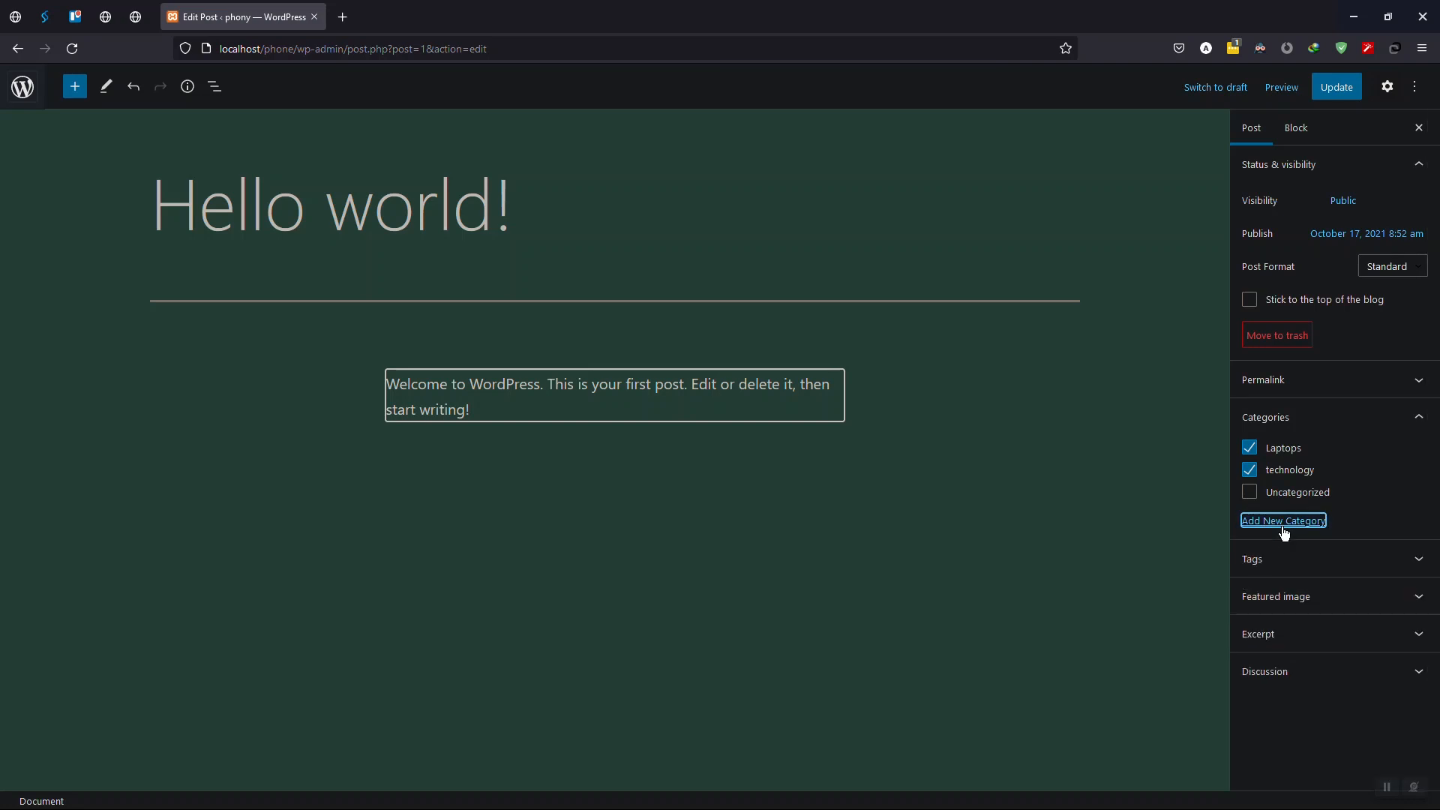
pyautogui.click(1284, 525)
pyautogui.click(1285, 555)
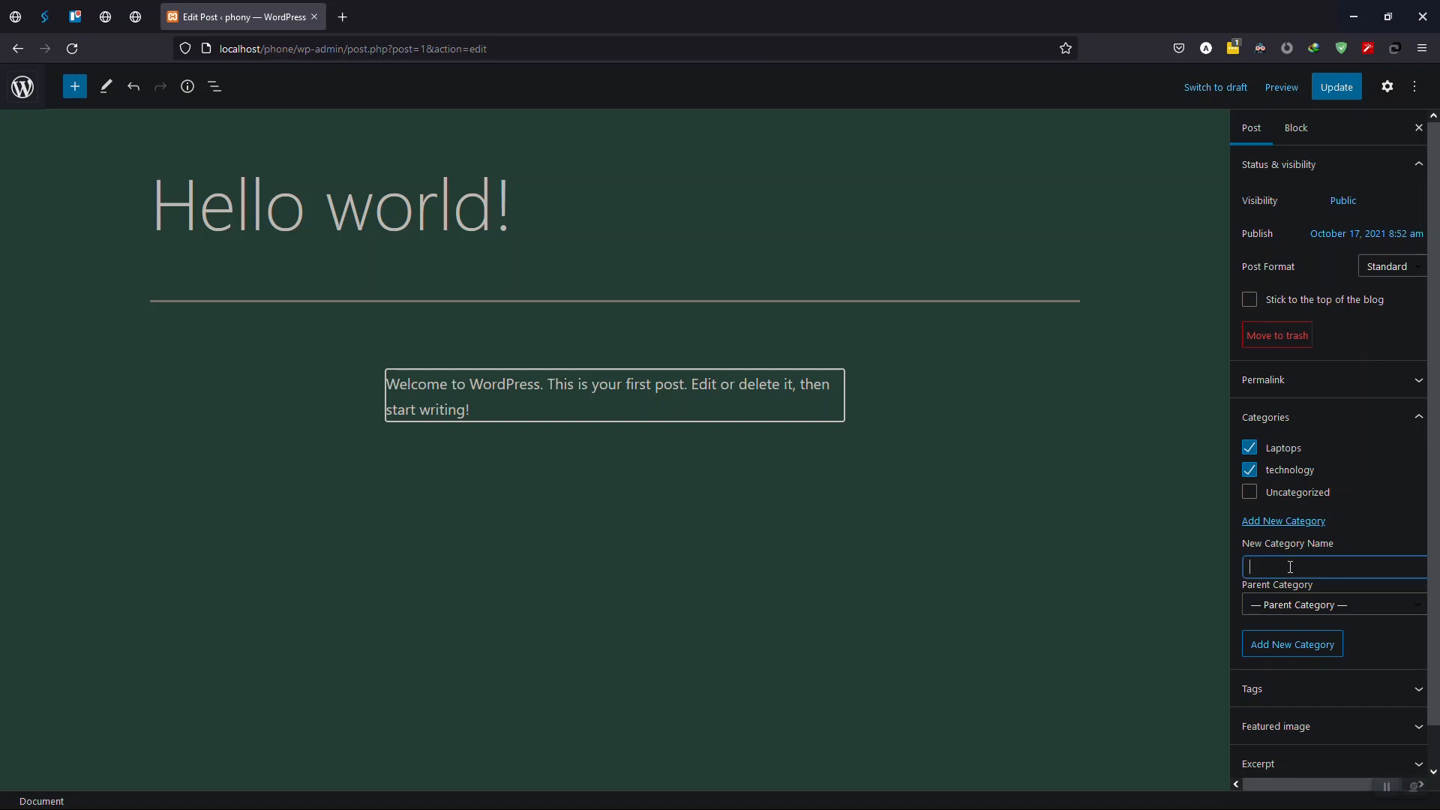
pyautogui.write('fits')
pyautogui.press('BackSpace')
pyautogui.press('BackSpace')
pyautogui.press('BackSpace')
pyautogui.write('irst phos')
pyautogui.press('BackSpace')
pyautogui.press('BackSpace')
pyautogui.press('BackSpace')
pyautogui.write('ost')
pyautogui.click(1311, 642)
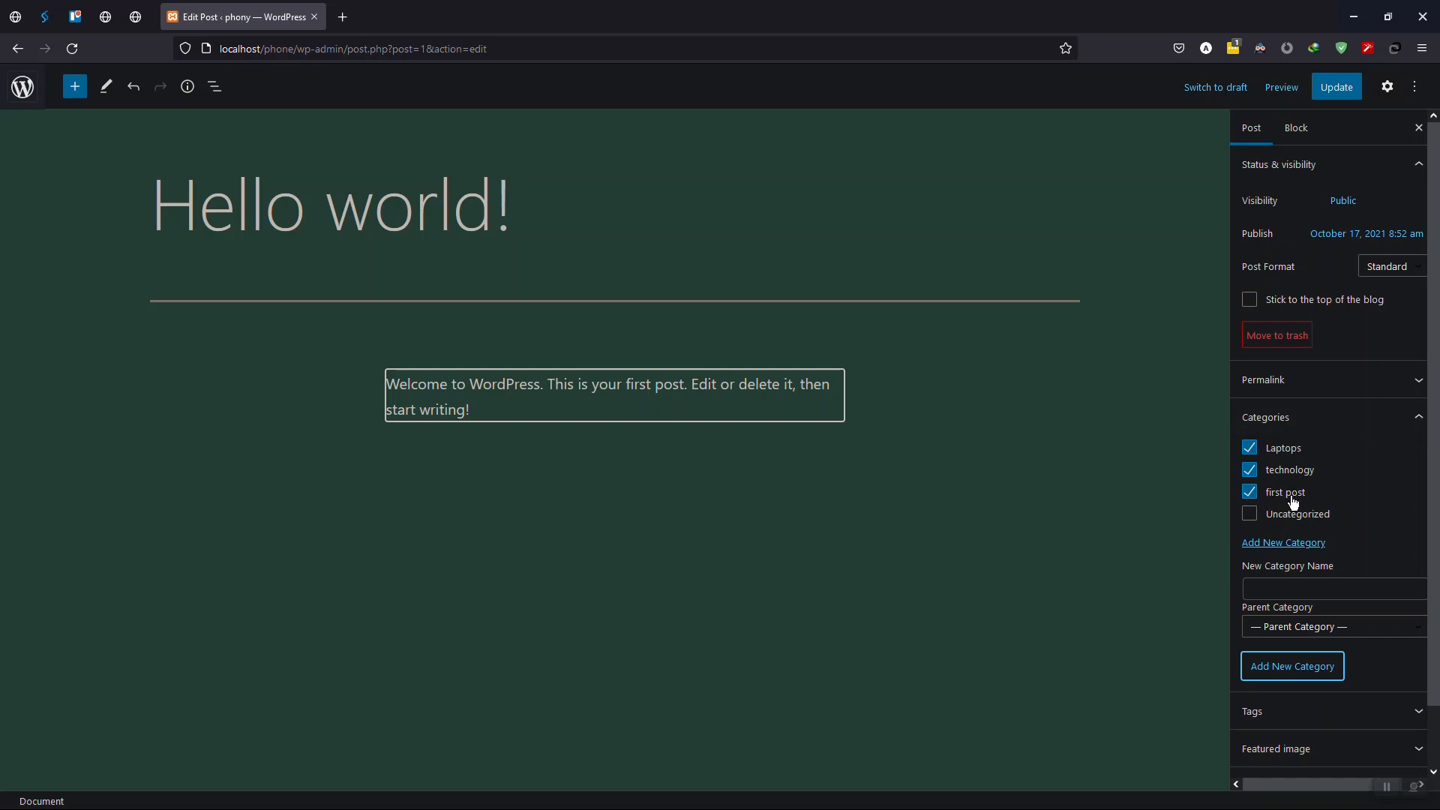
# - Tag the post with the existing technology tag and a new tag named helloworld
pyautogui.click(1421, 417)
pyautogui.click(1317, 458)
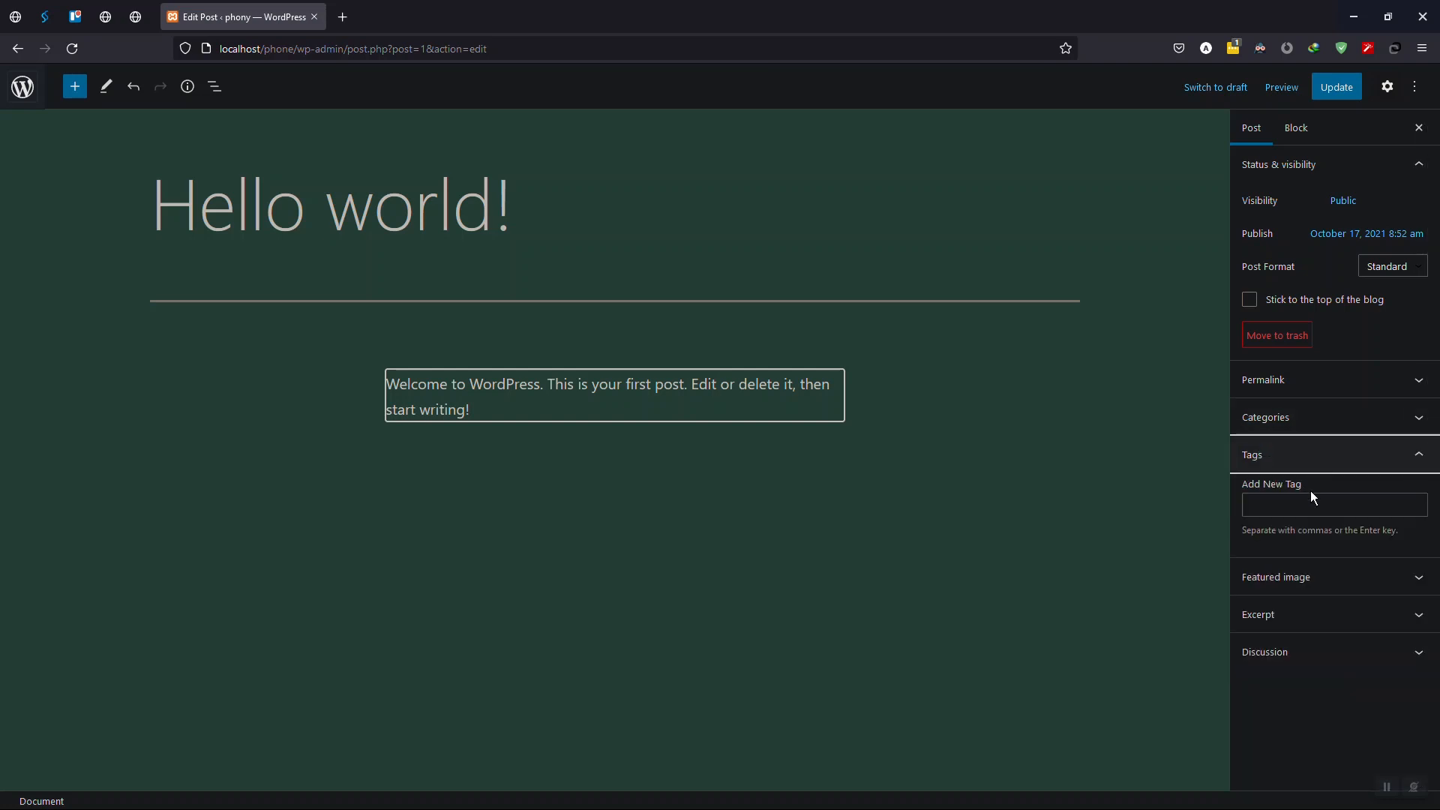
pyautogui.click(1307, 503)
pyautogui.write('technol')
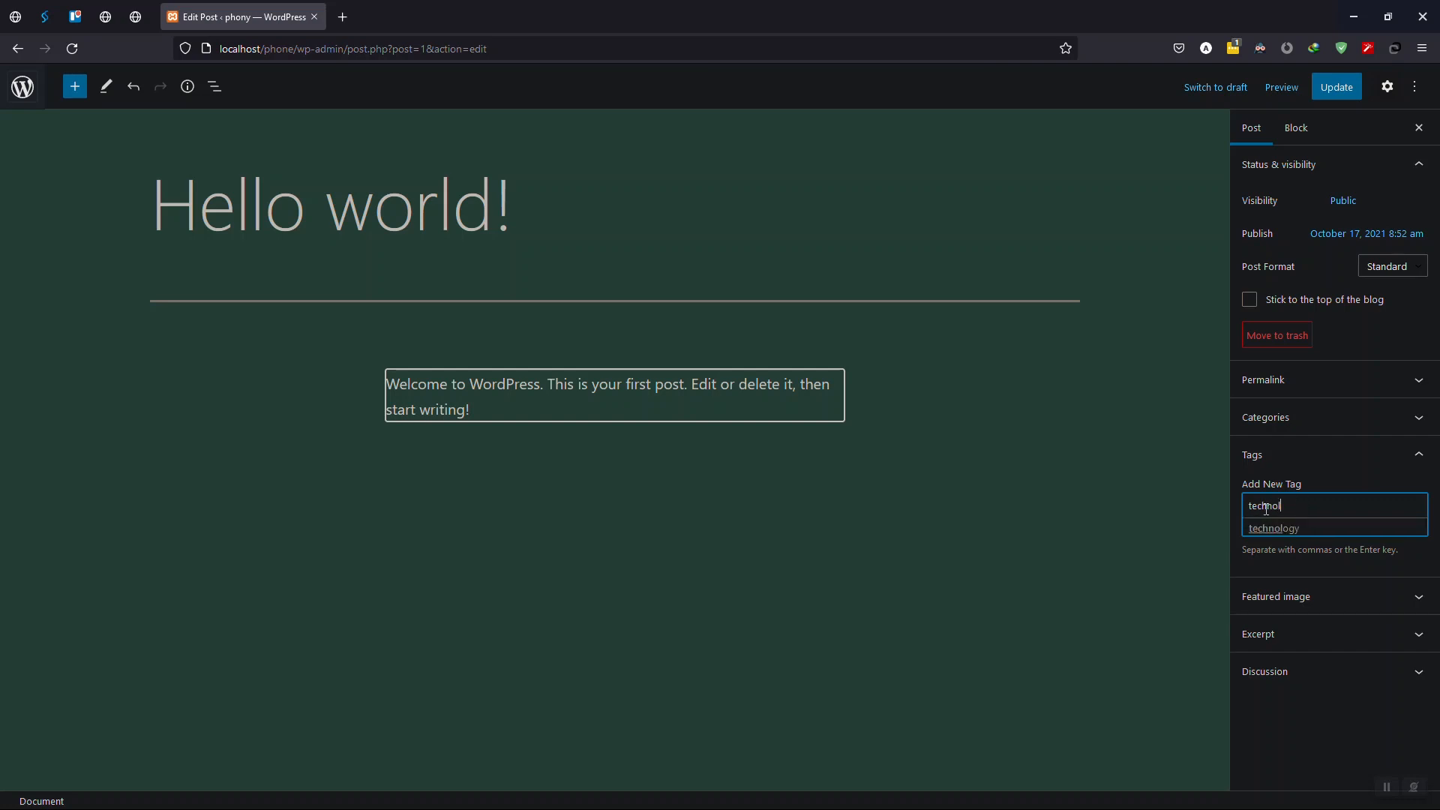
pyautogui.press('Down')
pyautogui.press('Return')
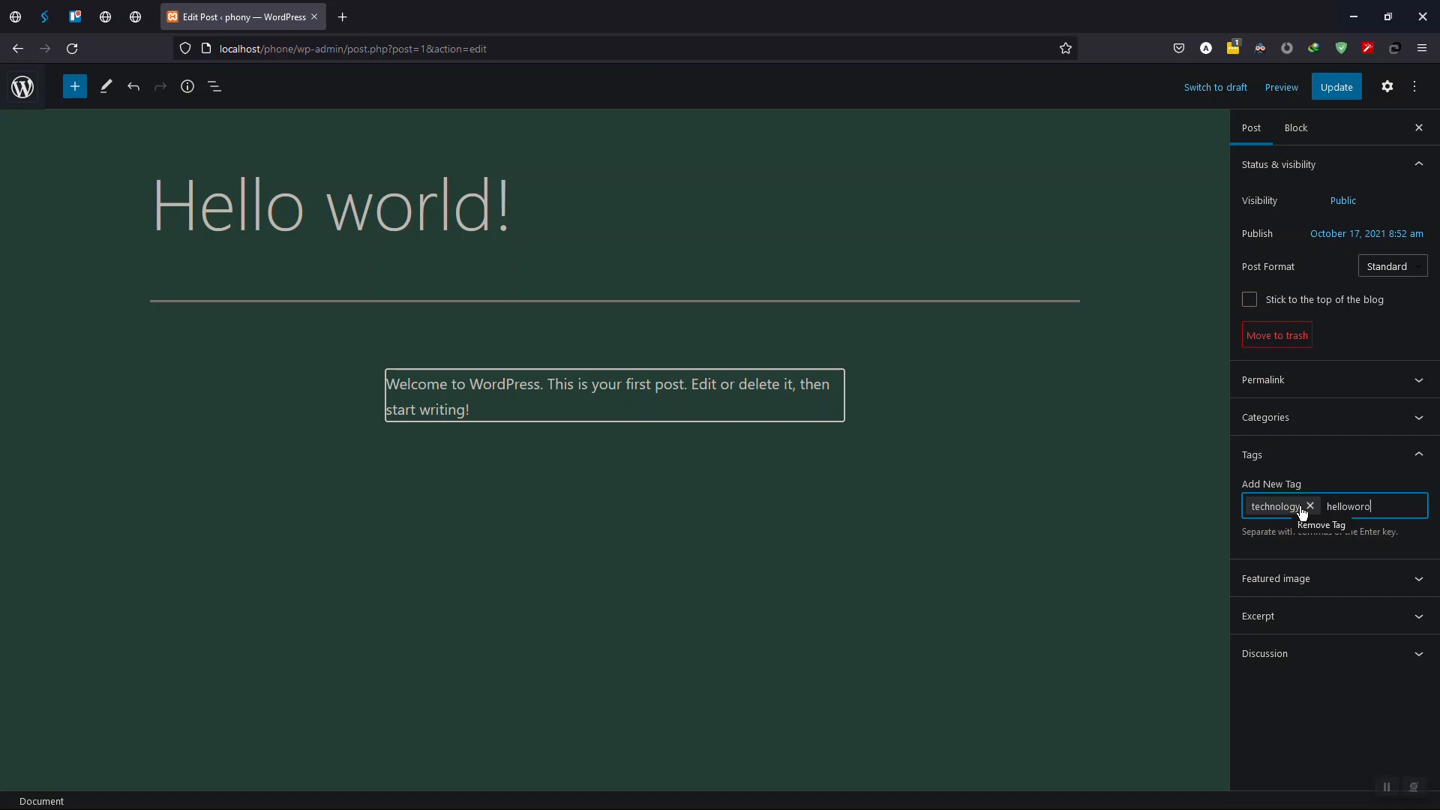
pyautogui.press('BackSpace')
pyautogui.press('BackSpace')
pyautogui.press('BackSpace')
pyautogui.write('kld')
pyautogui.press('Return')
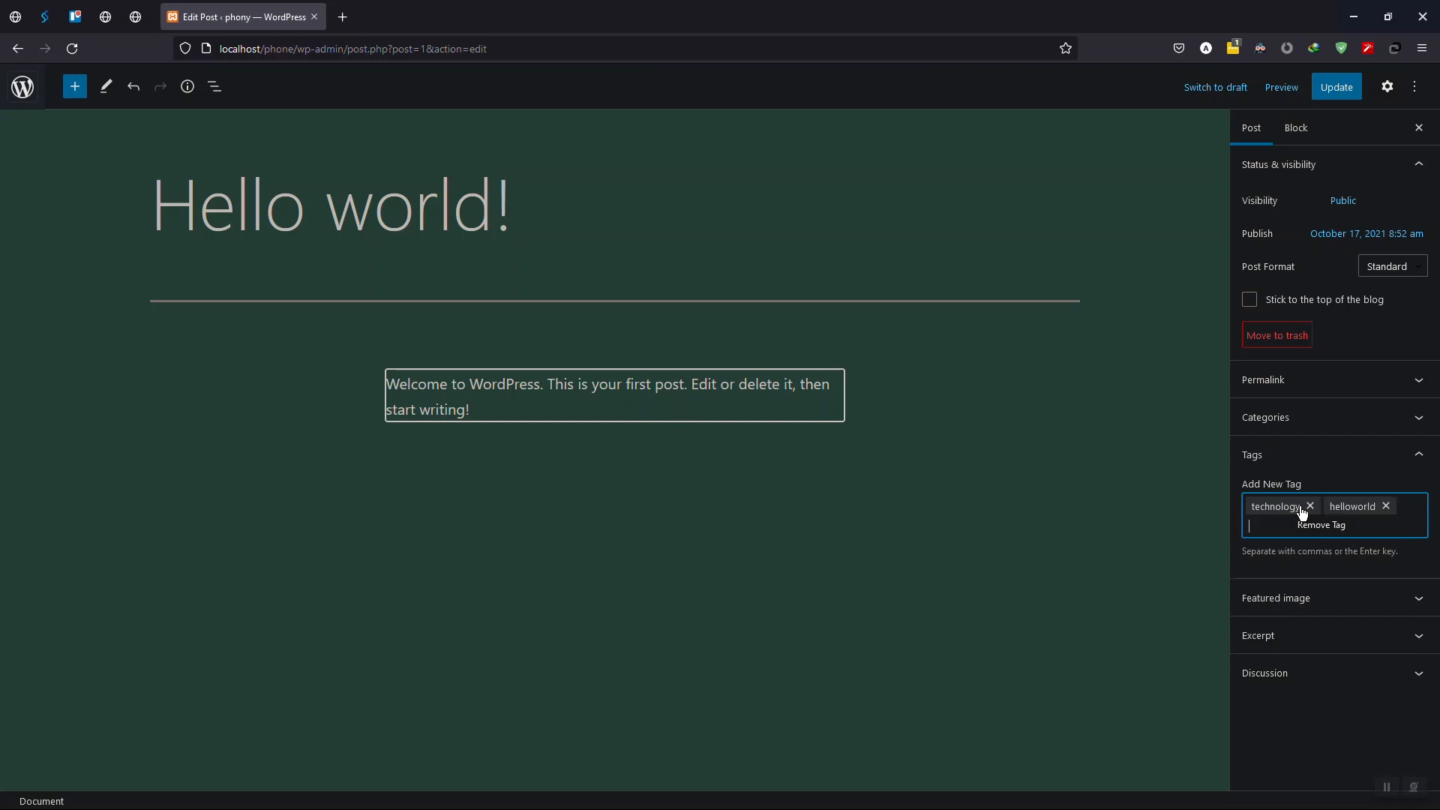
# - Update the Hello world! post and view its available preview options
pyautogui.click(1417, 465)
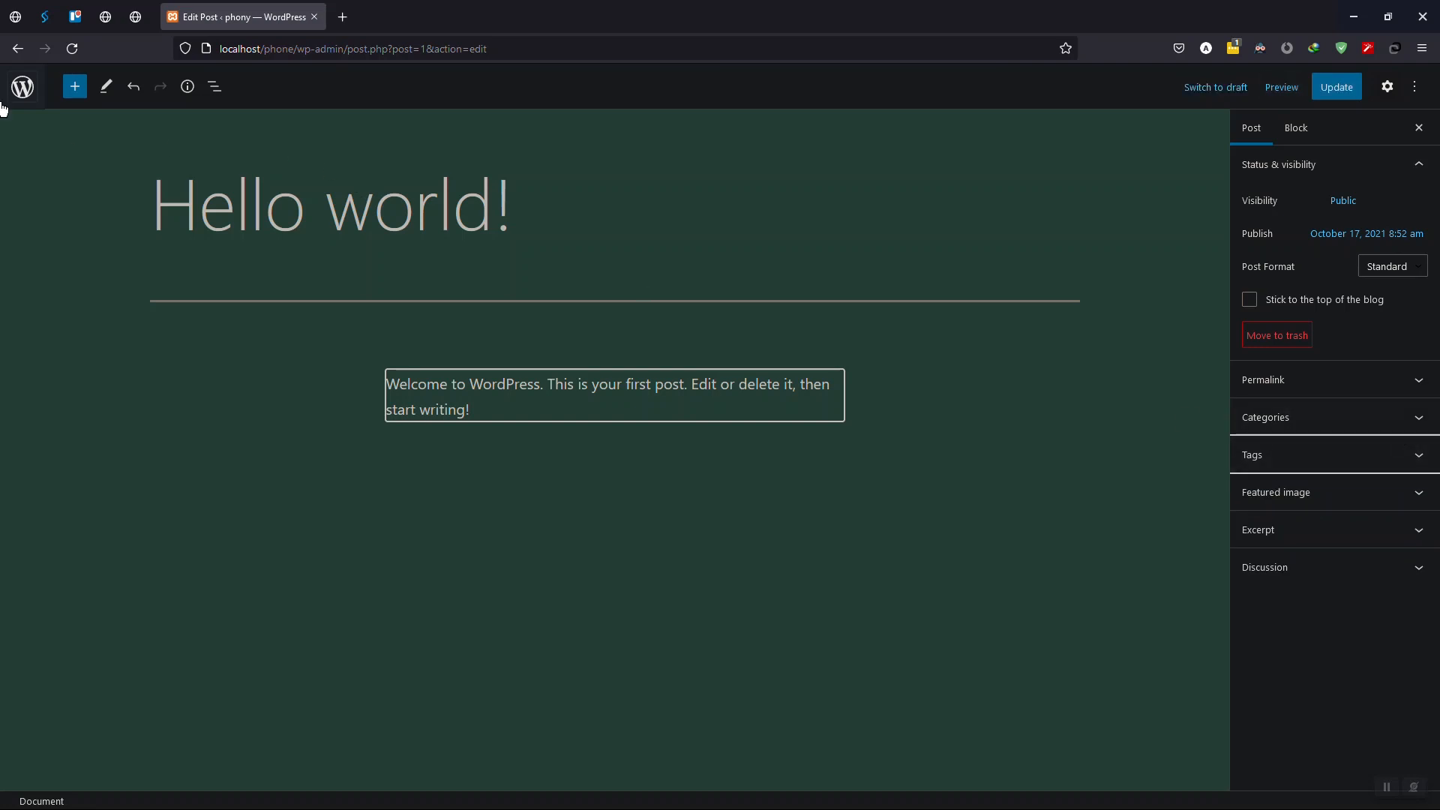
pyautogui.click(1350, 93)
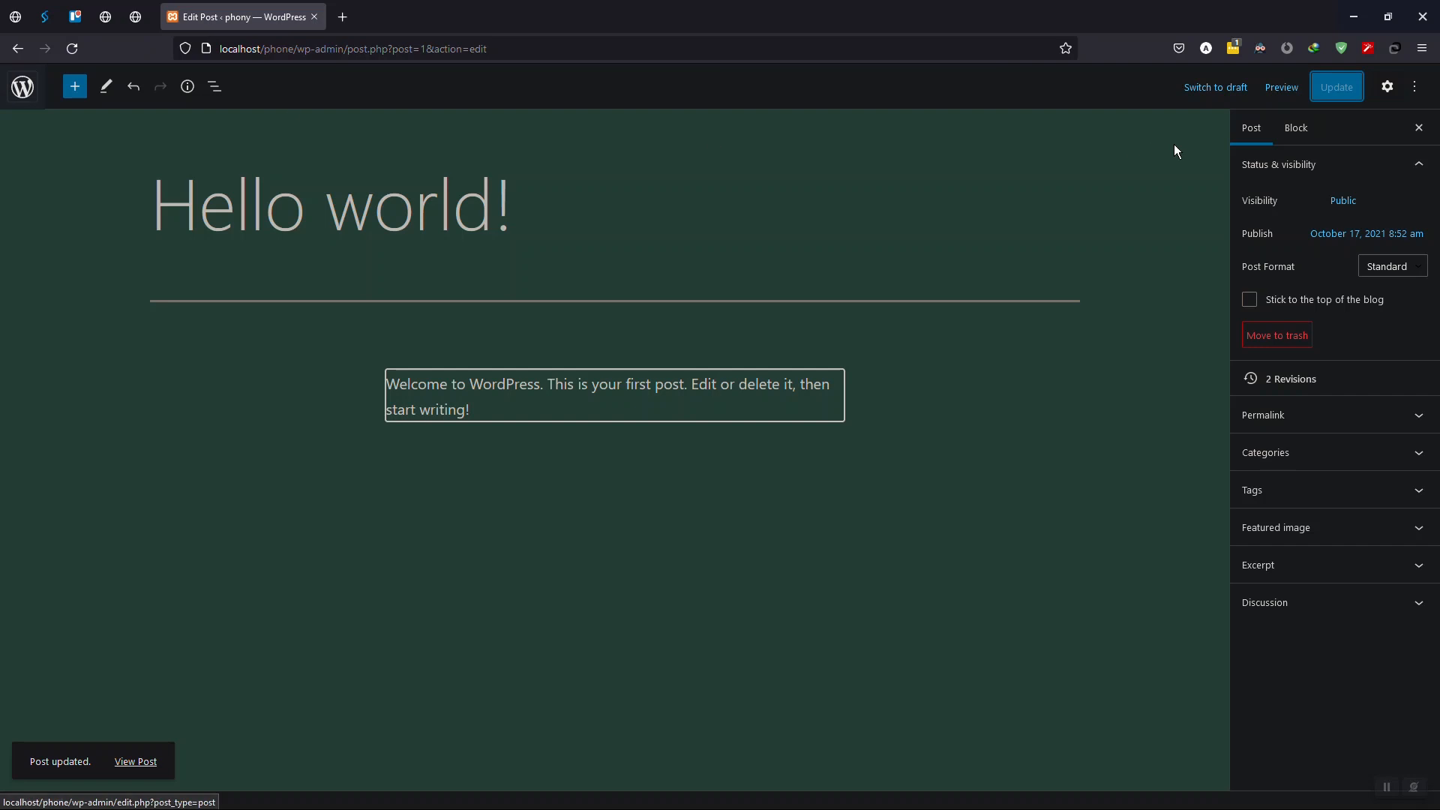
pyautogui.click(1279, 87)
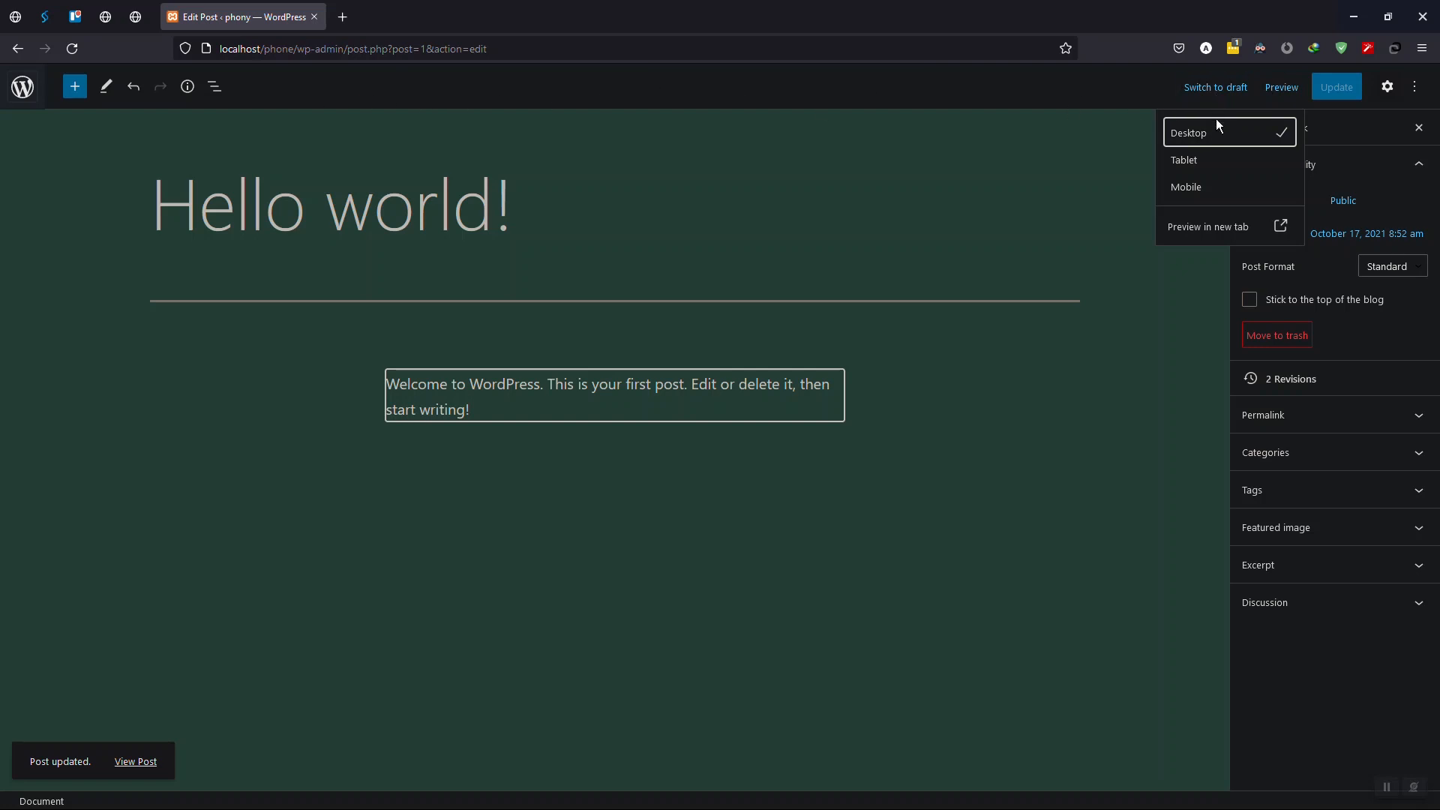
pyautogui.click(1097, 178)
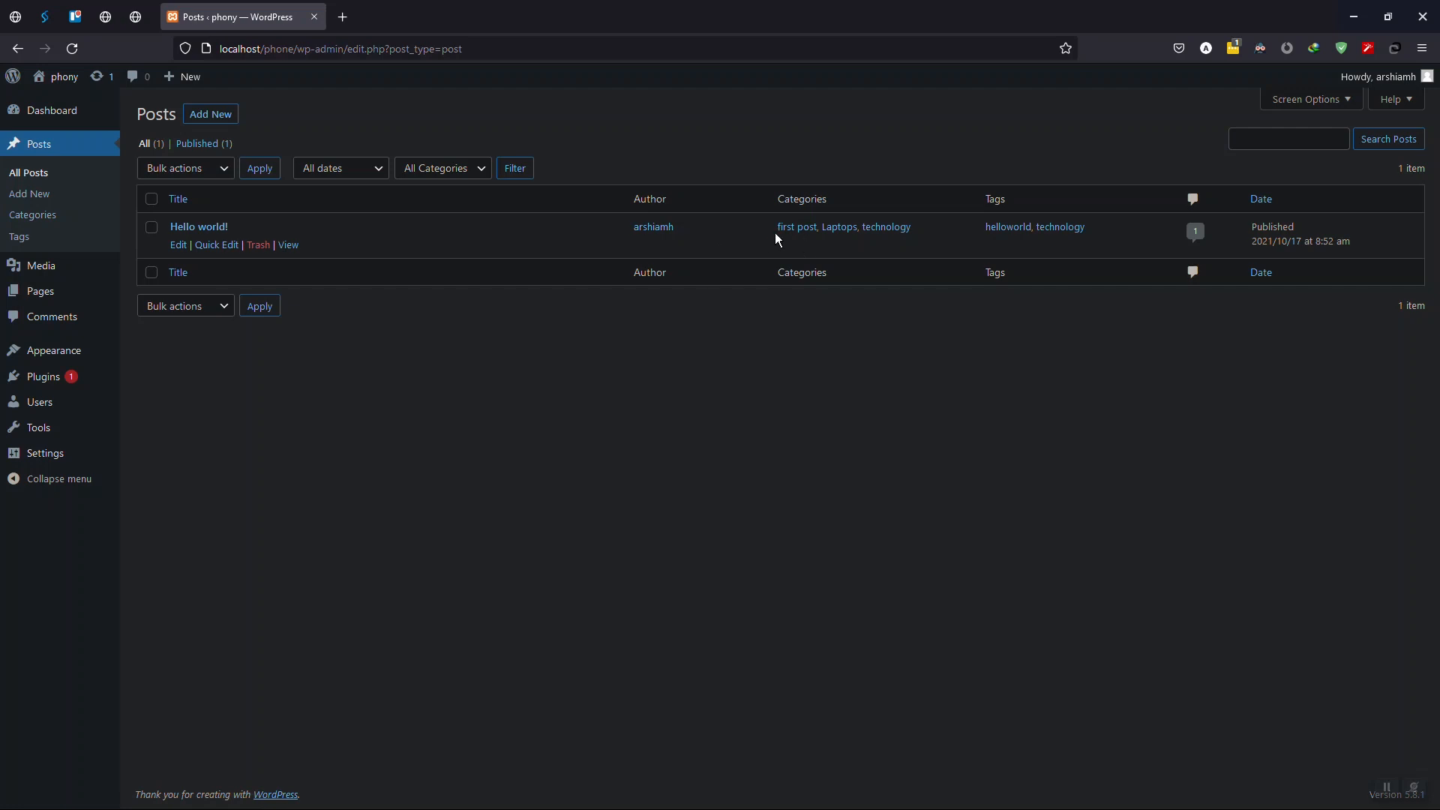
# - Go to the post categories and view the quick edit fields of the "first post" category without changing them
pyautogui.click(30, 217)
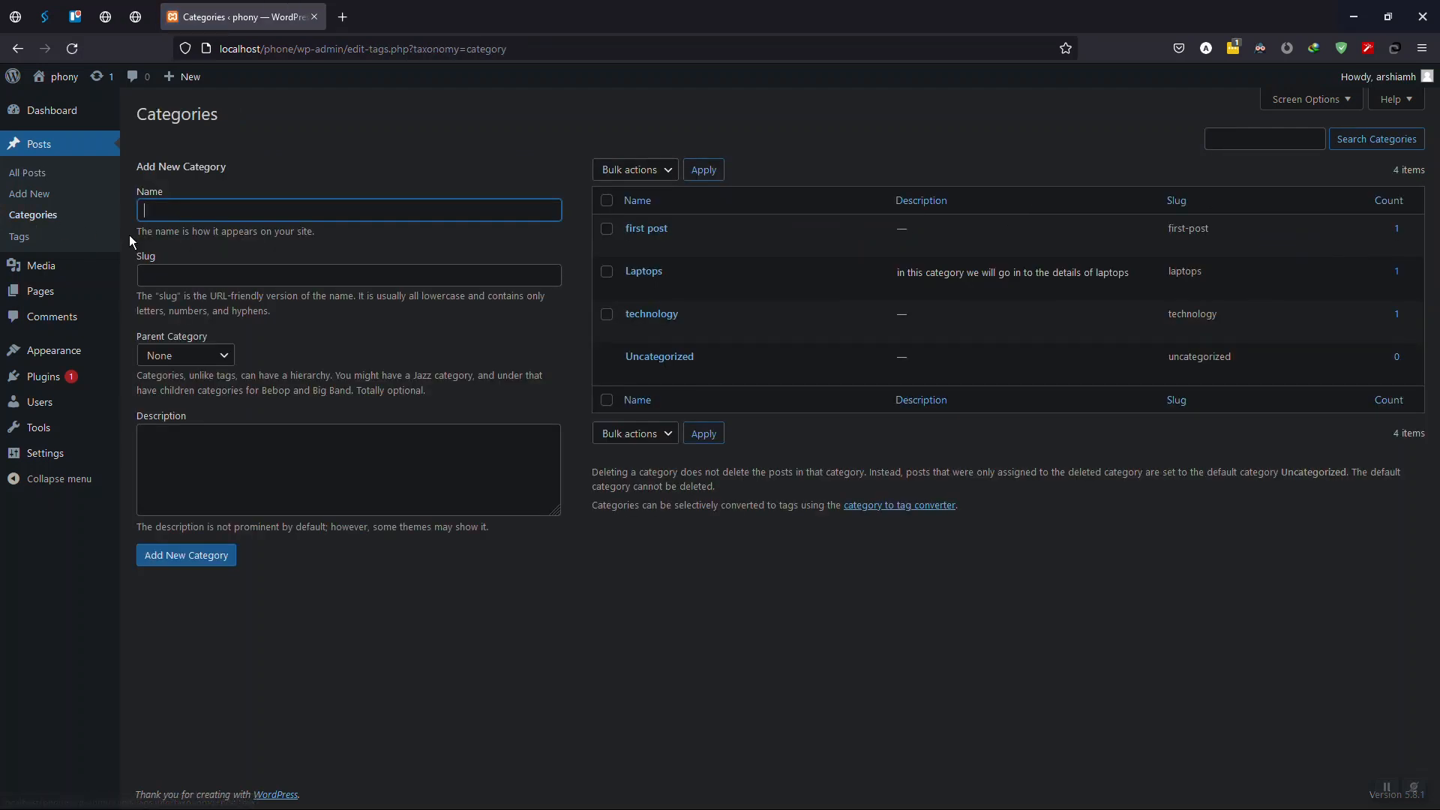
pyautogui.moveTo(652, 249)
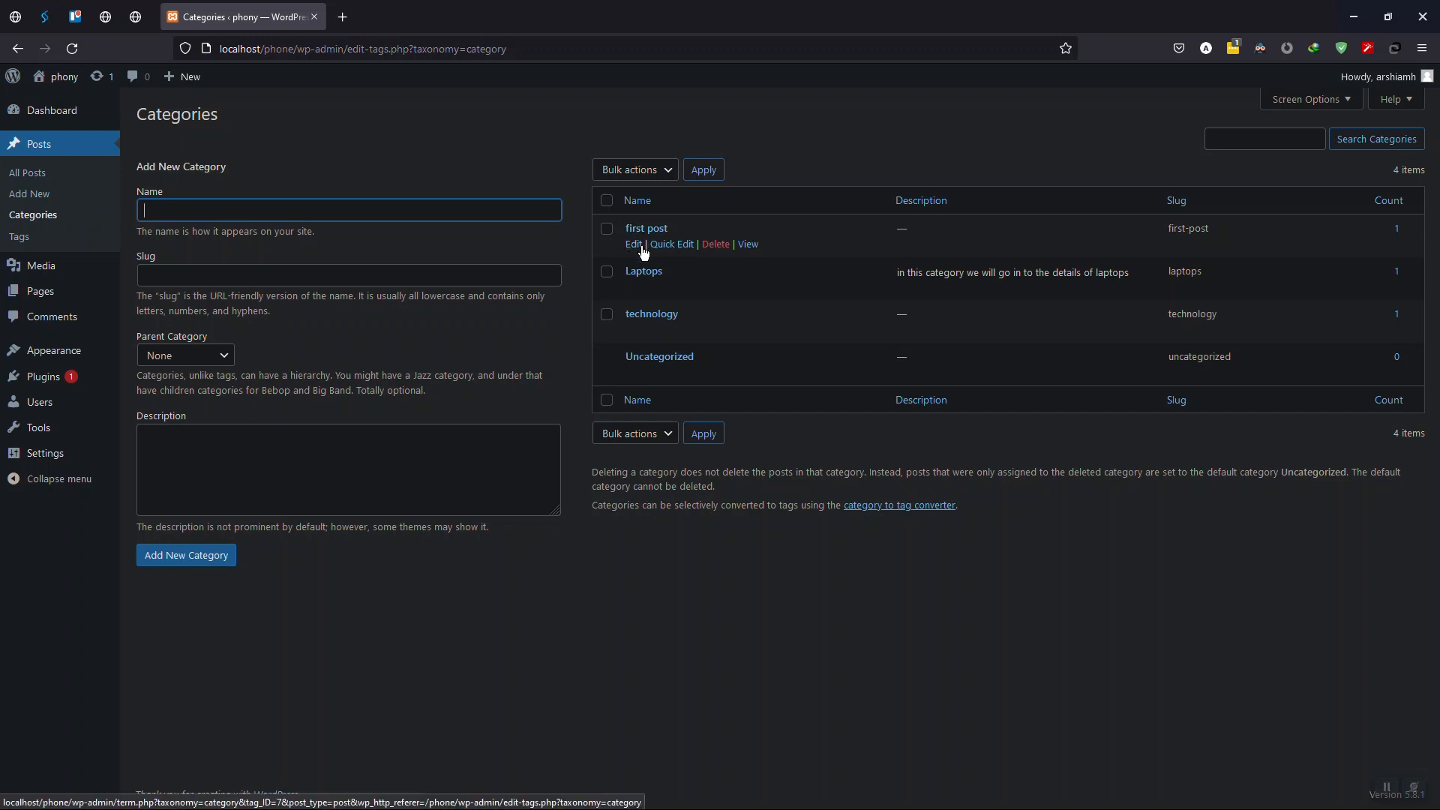
pyautogui.click(659, 245)
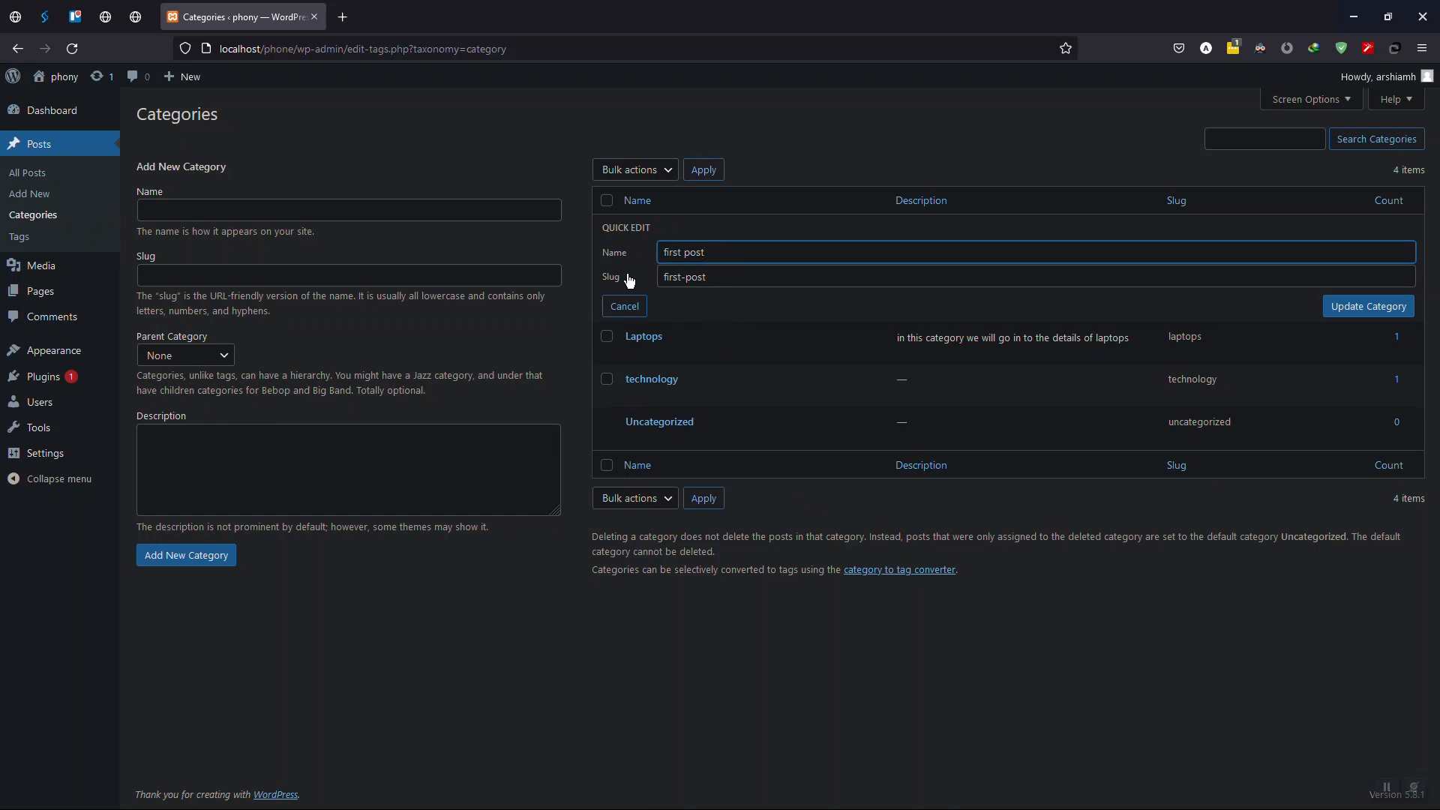
pyautogui.click(625, 308)
# - Open the full edit page of the "first post" category and permanently delete the category
pyautogui.click(635, 248)
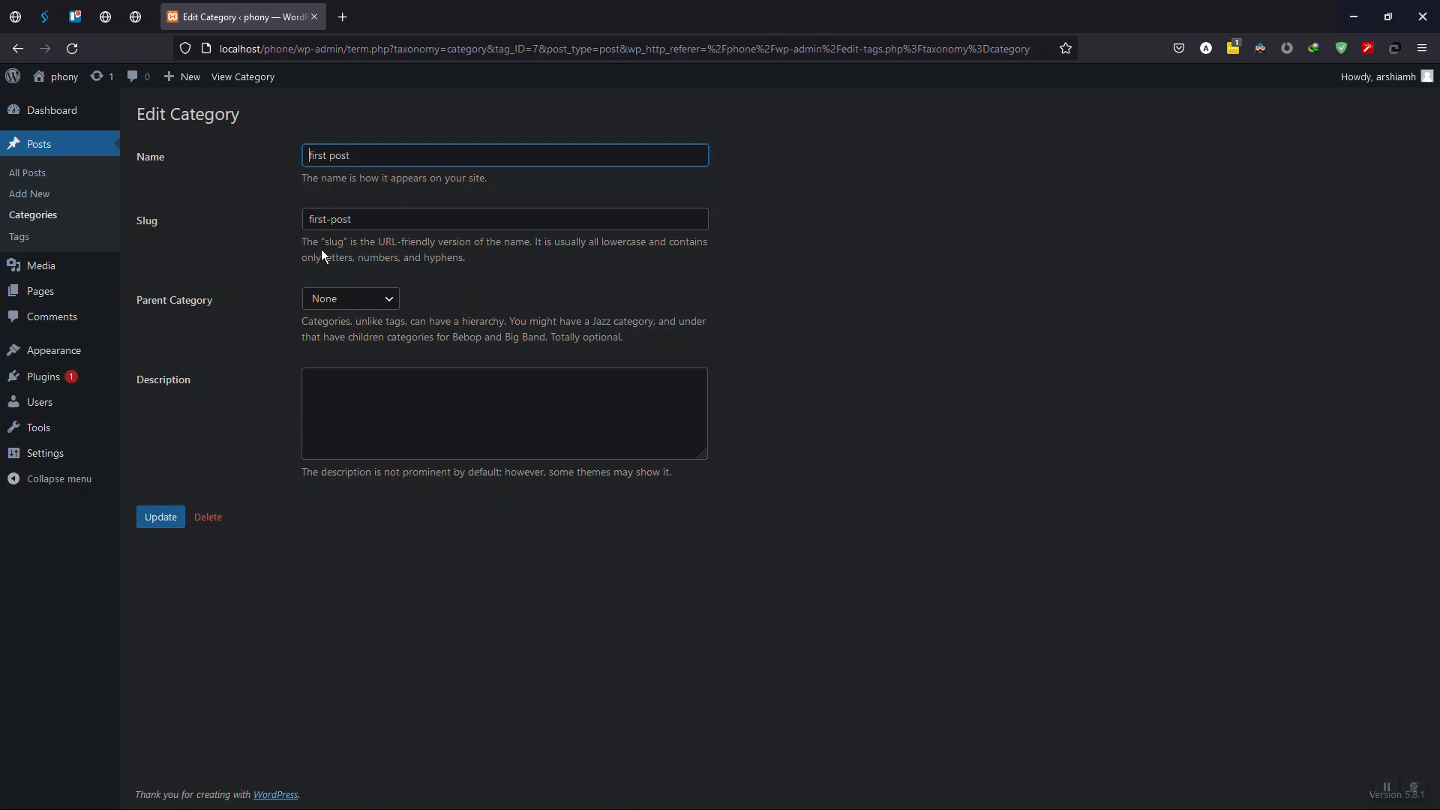
pyautogui.click(359, 222)
pyautogui.moveTo(358, 222); pyautogui.dragTo(247, 219)
pyautogui.click(375, 217)
pyautogui.click(311, 403)
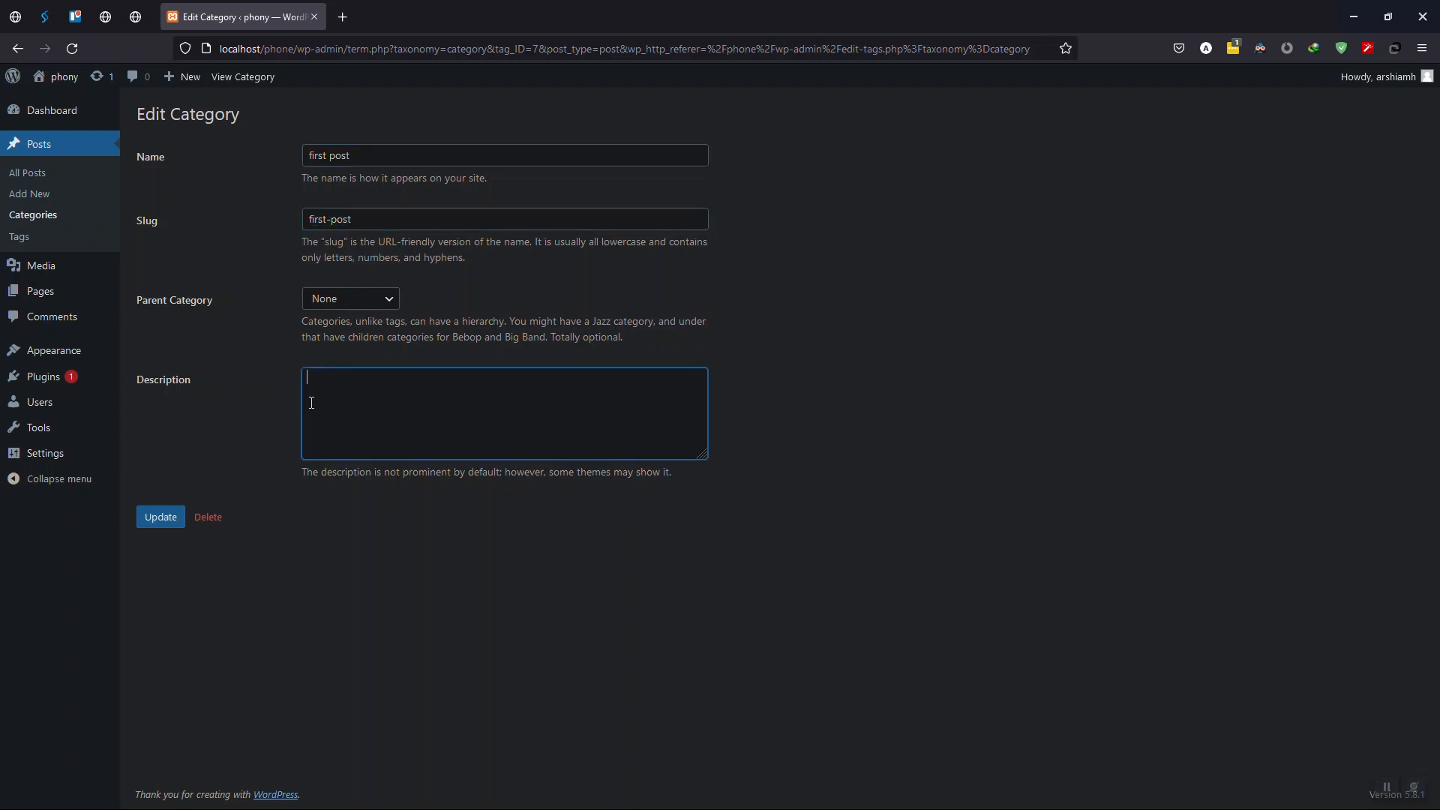
pyautogui.click(197, 517)
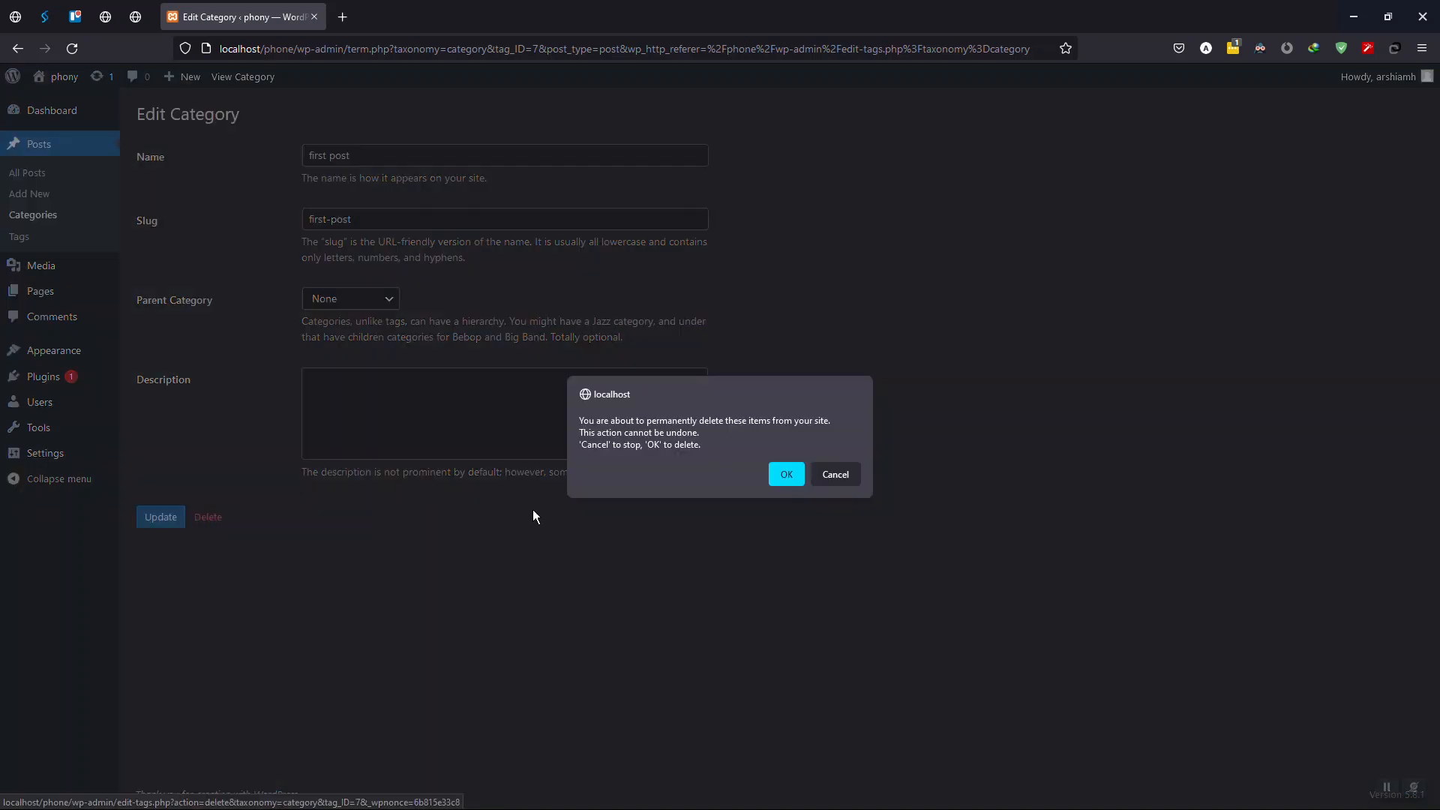
pyautogui.click(787, 475)
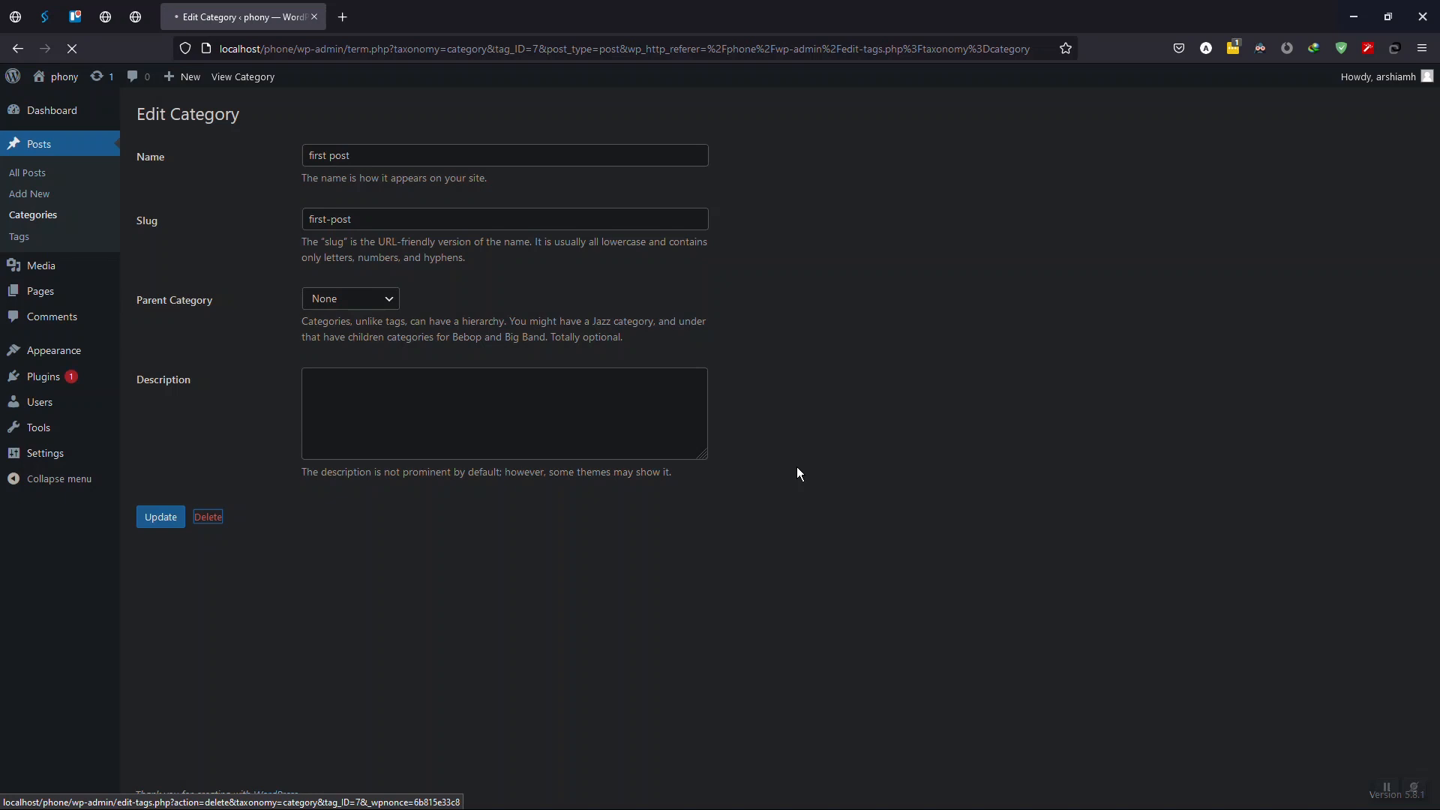